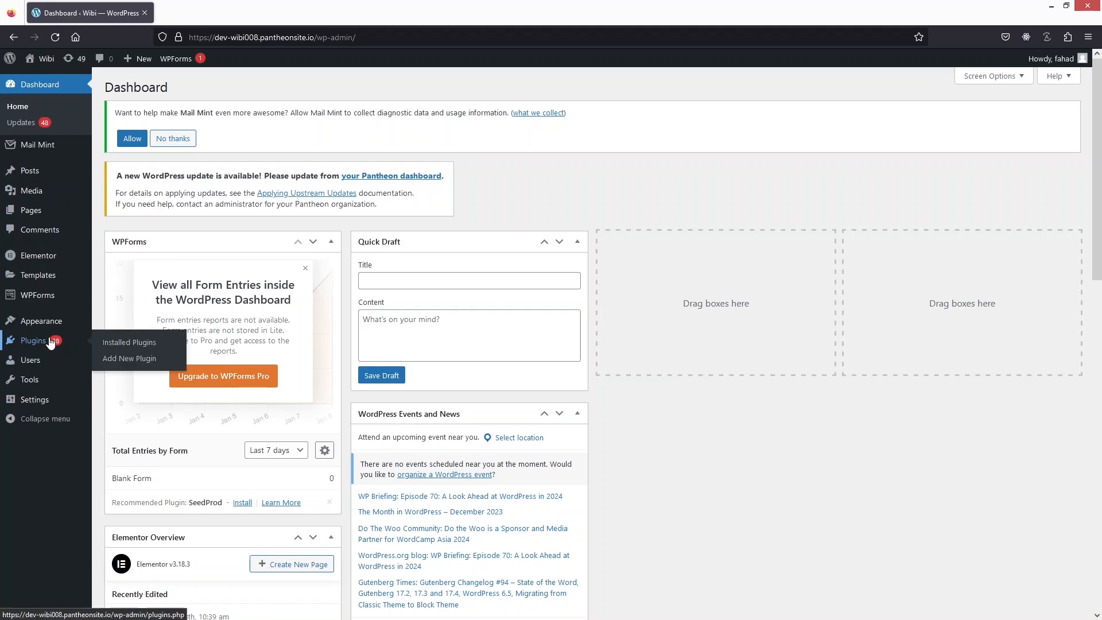
Search the plugin directory for "ninja form", then install and activate Ninja Forms Contact Form.
left_click(137, 366)
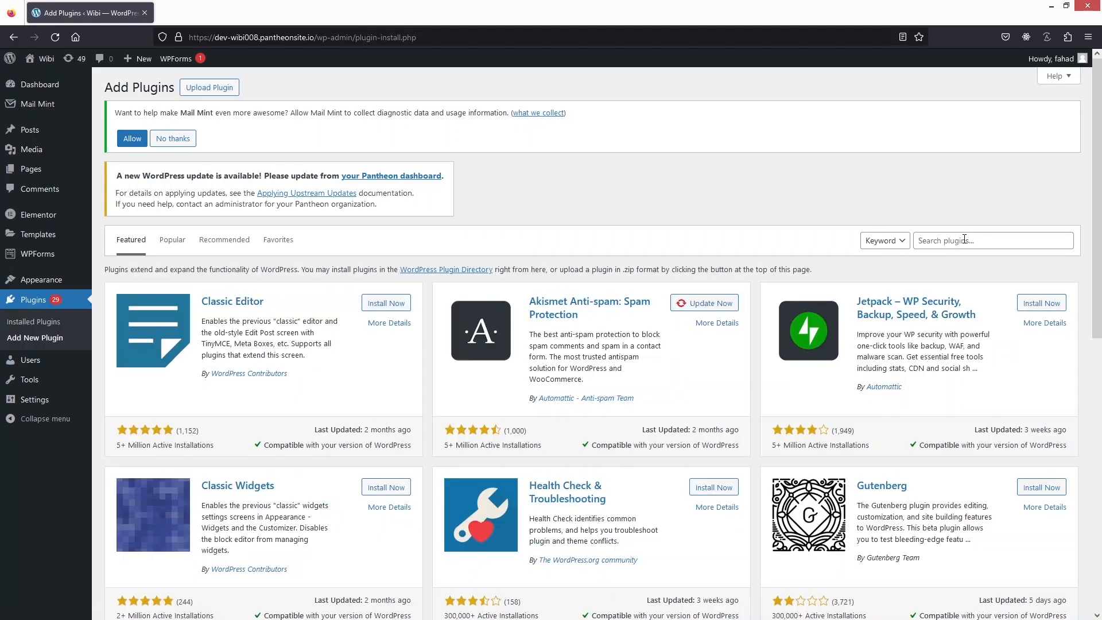
left_click(962, 241)
type("ninja form")
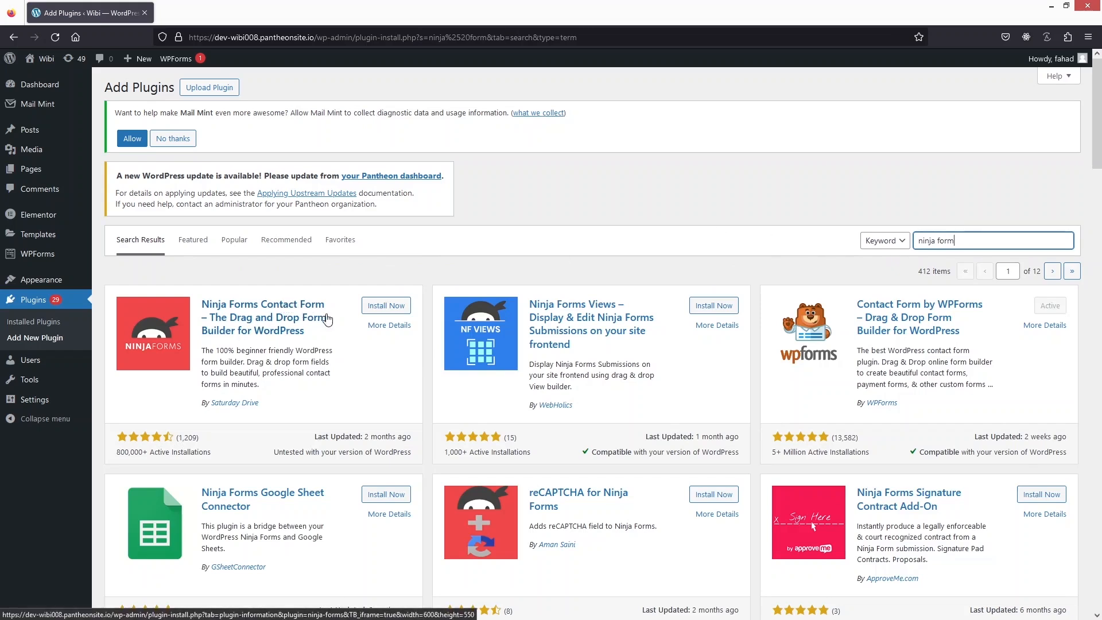
left_click(392, 307)
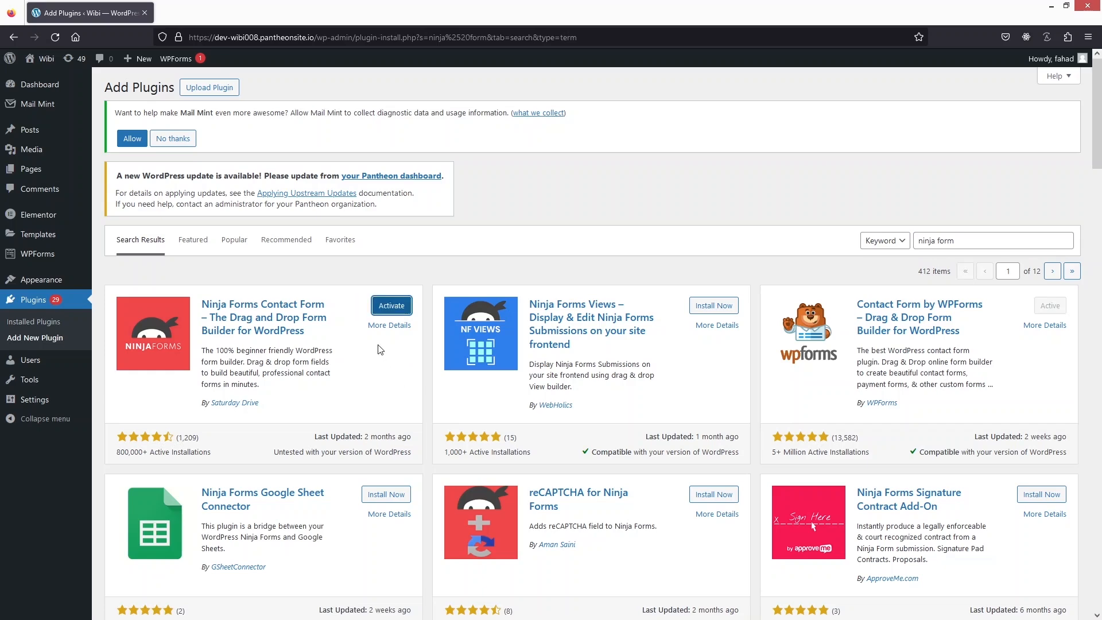
left_click(391, 306)
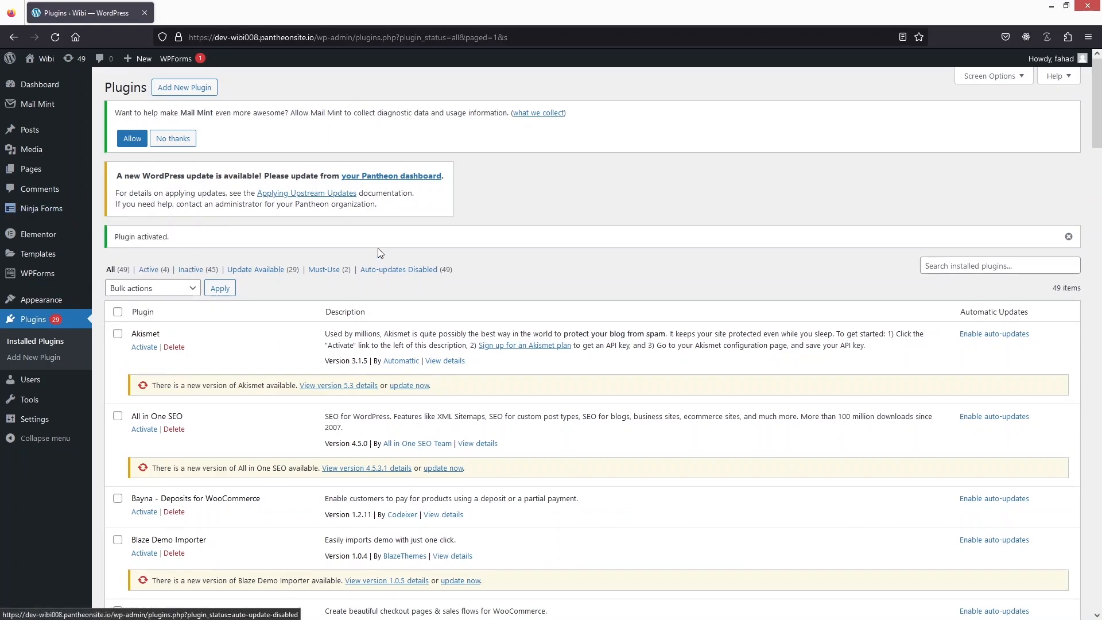
Create a new form in Ninja Forms from the Blank Form template.
left_click(44, 213)
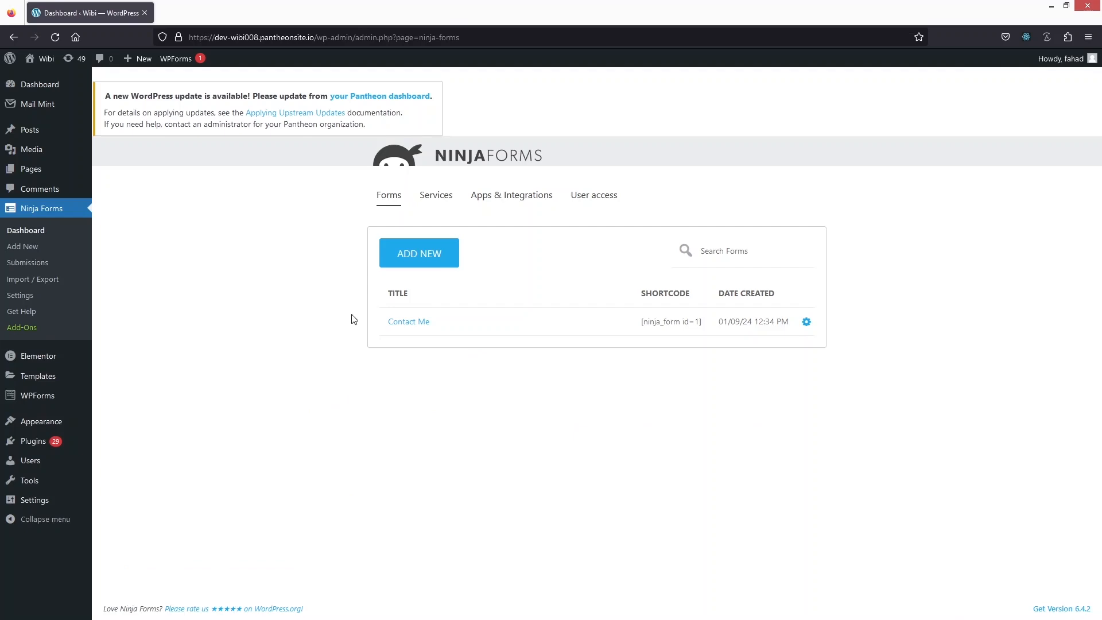
left_click(448, 257)
scroll(316, 329, "down", 1)
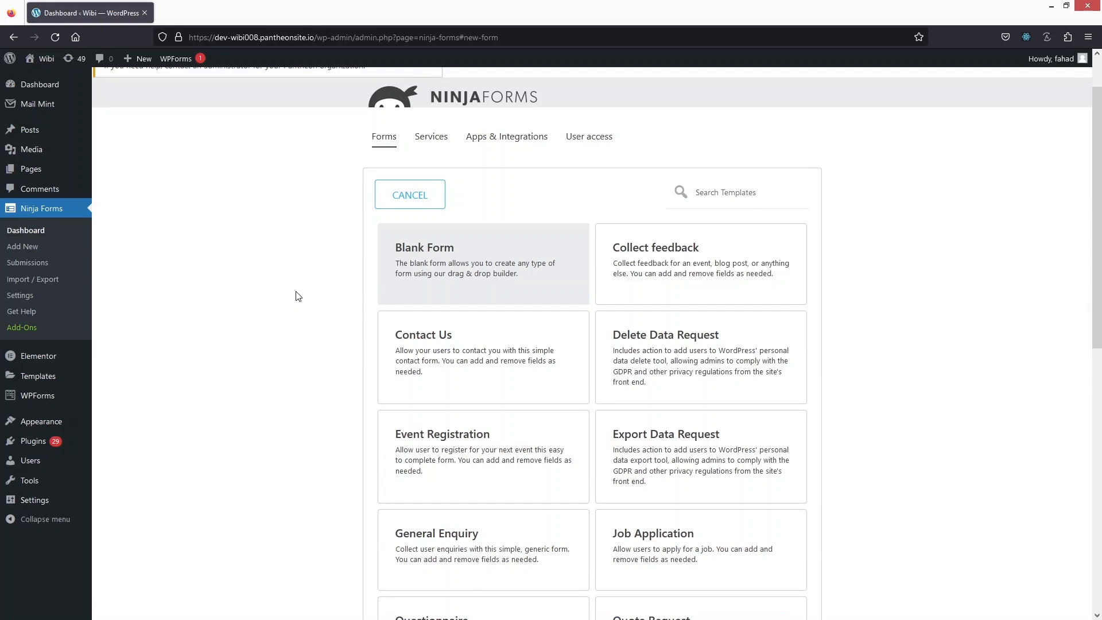
left_click(520, 247)
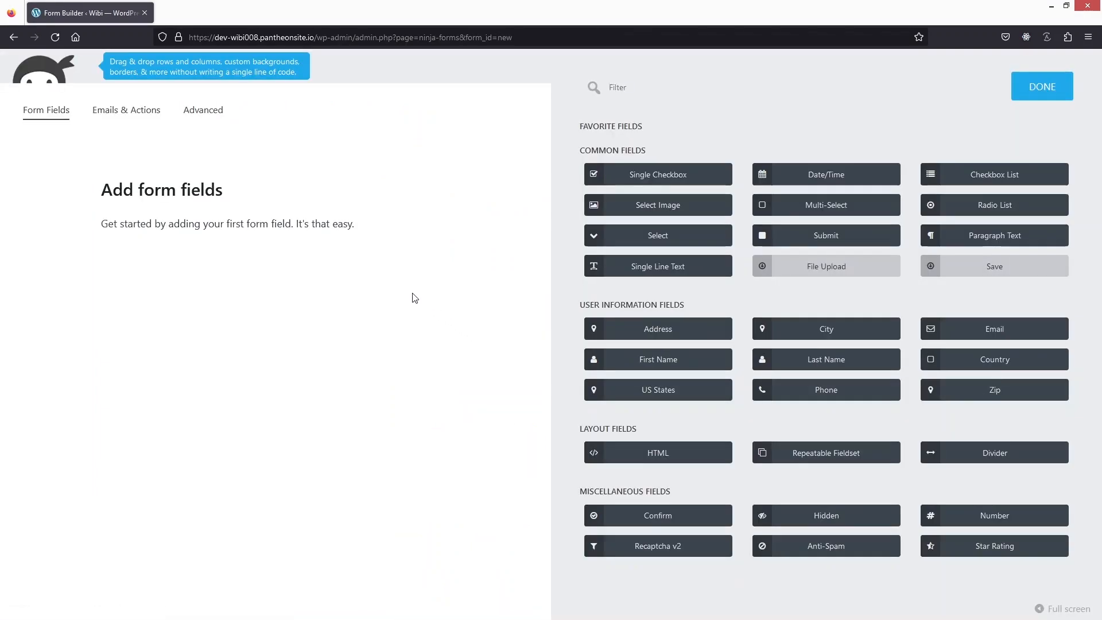
Add First Name, Last Name, Email, Phone and Paragraph Text fields to the form, in that order.
left_click(772, 364)
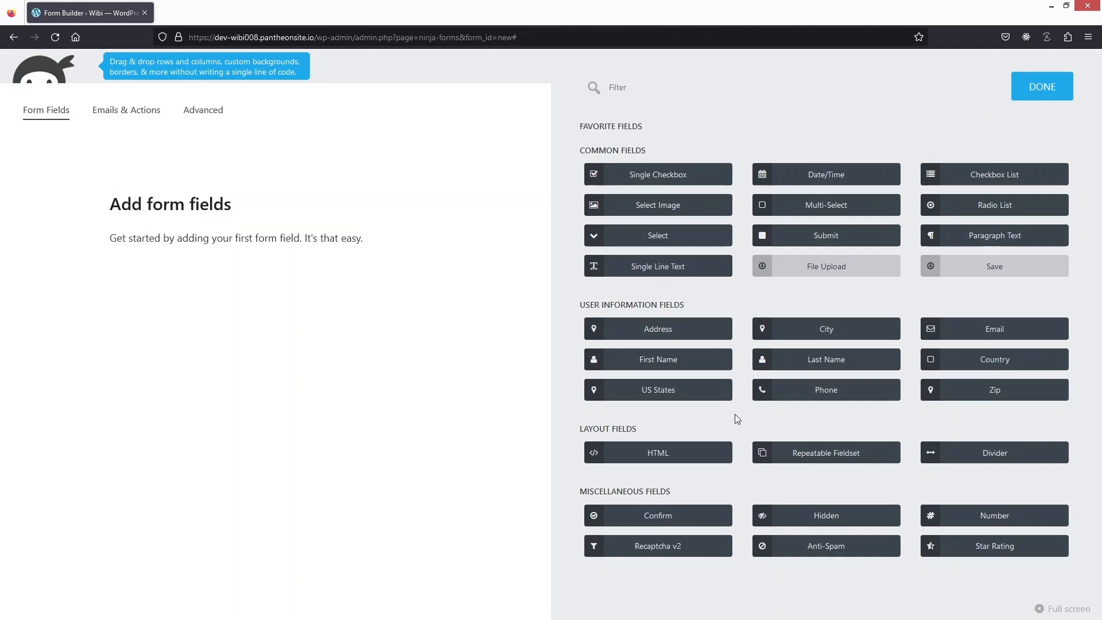
left_click(669, 360)
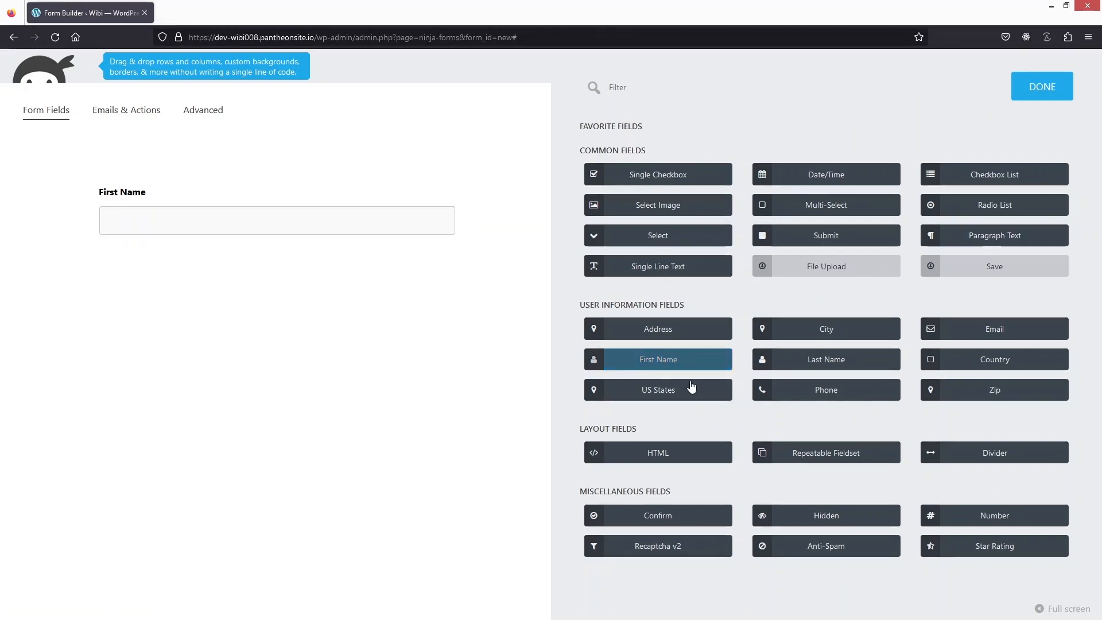
left_click(819, 362)
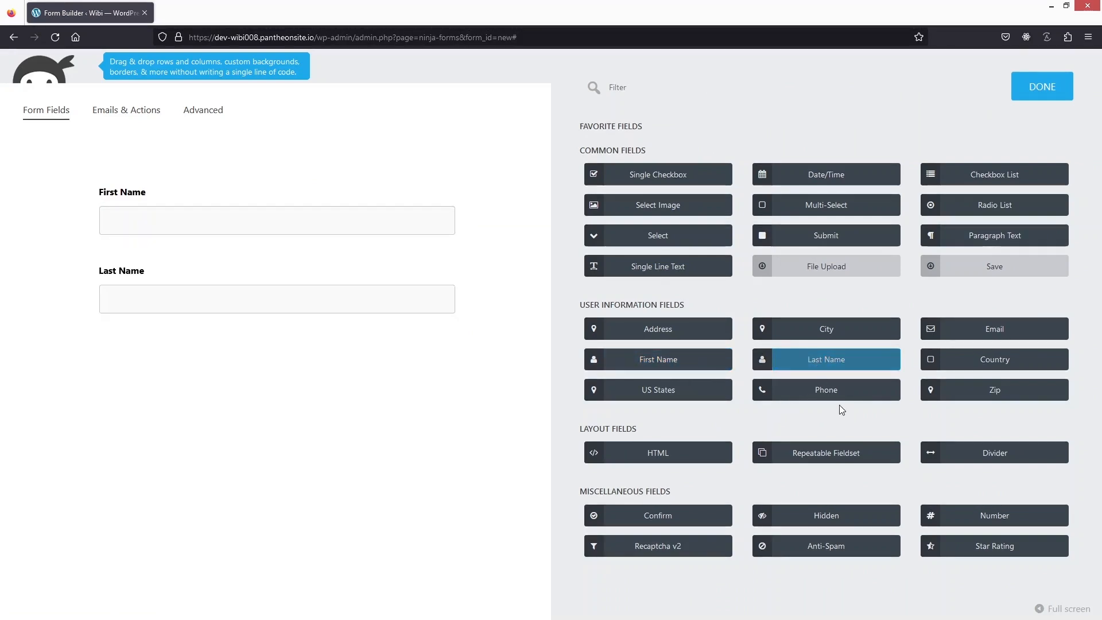
left_click(993, 331)
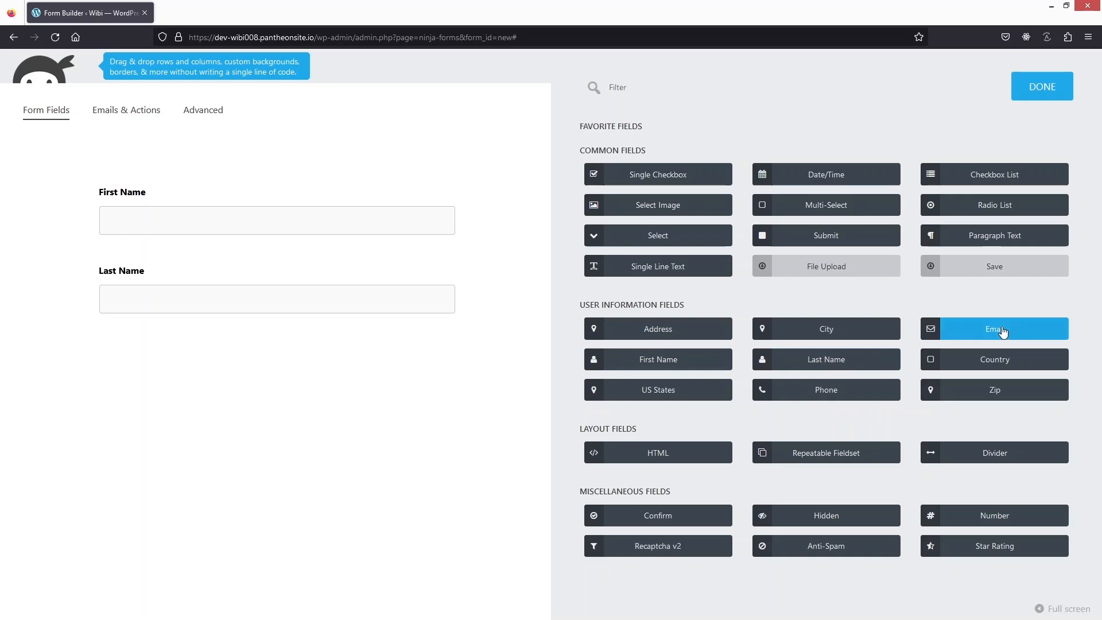
left_click(815, 395)
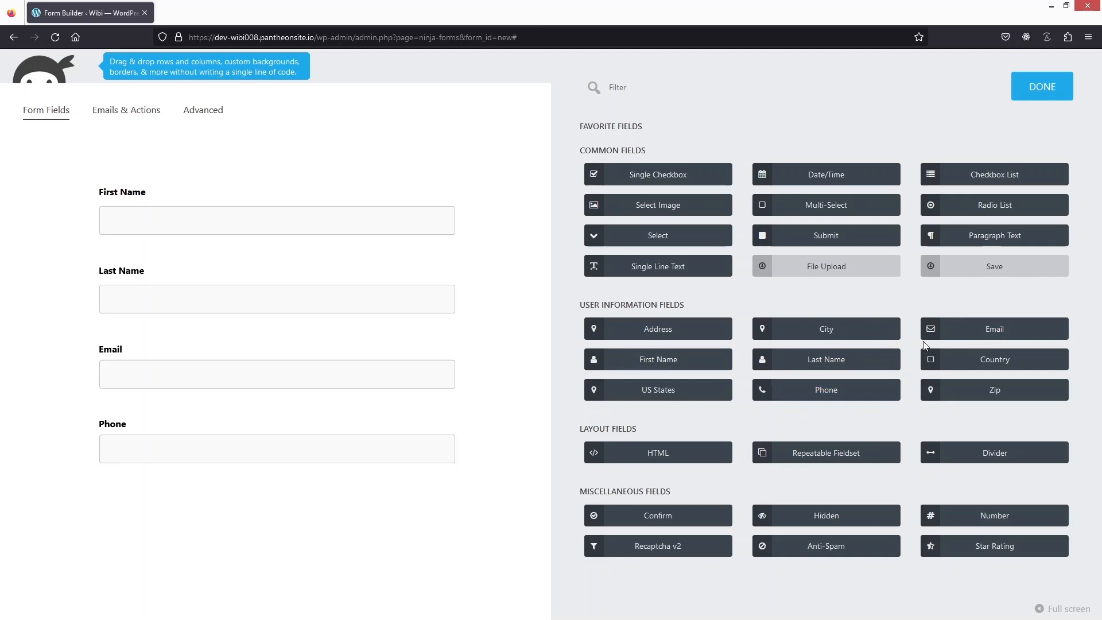
left_click(984, 243)
scroll(253, 471, "down", 1)
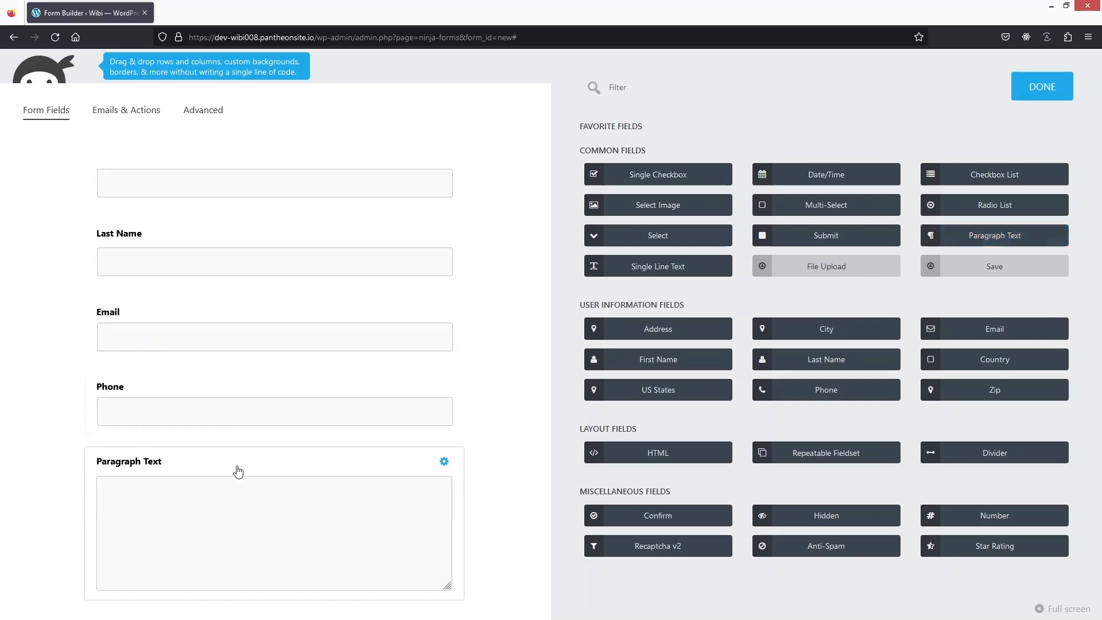
Set the placeholders of the first two fields to "First Name" and "Last Name", matching their labels.
scroll(240, 474, "up", 1)
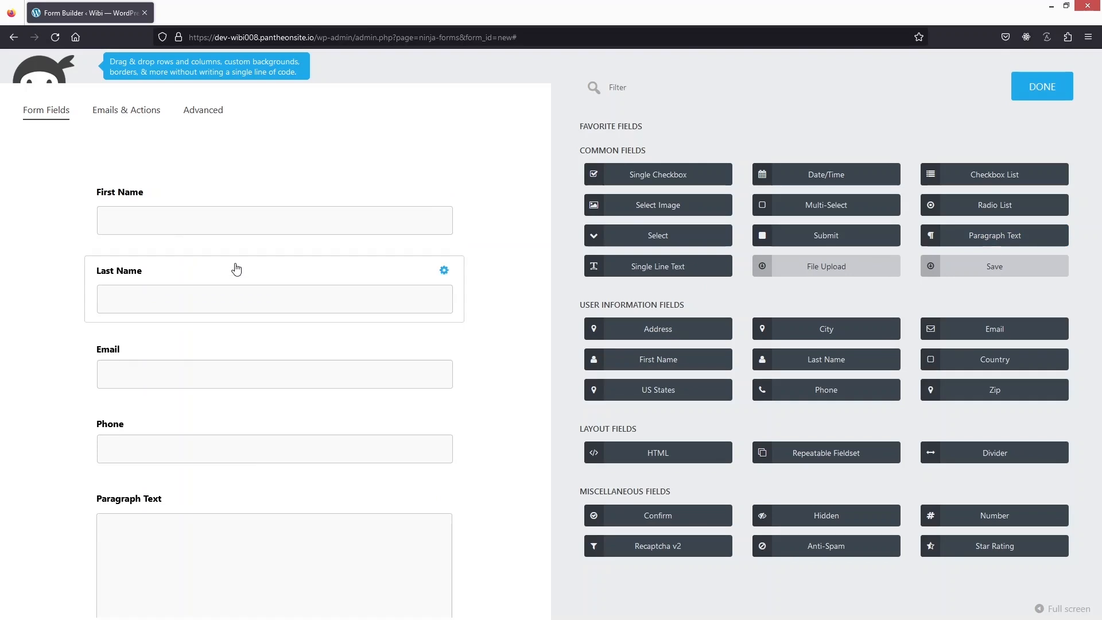
left_click(201, 197)
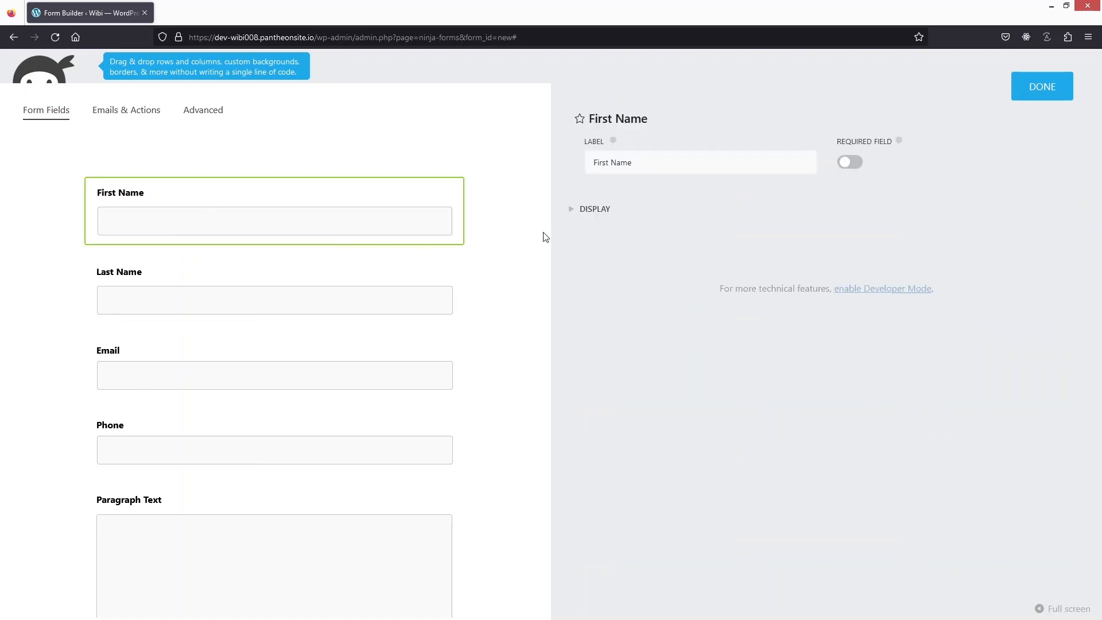
left_click_drag(648, 169, 593, 168)
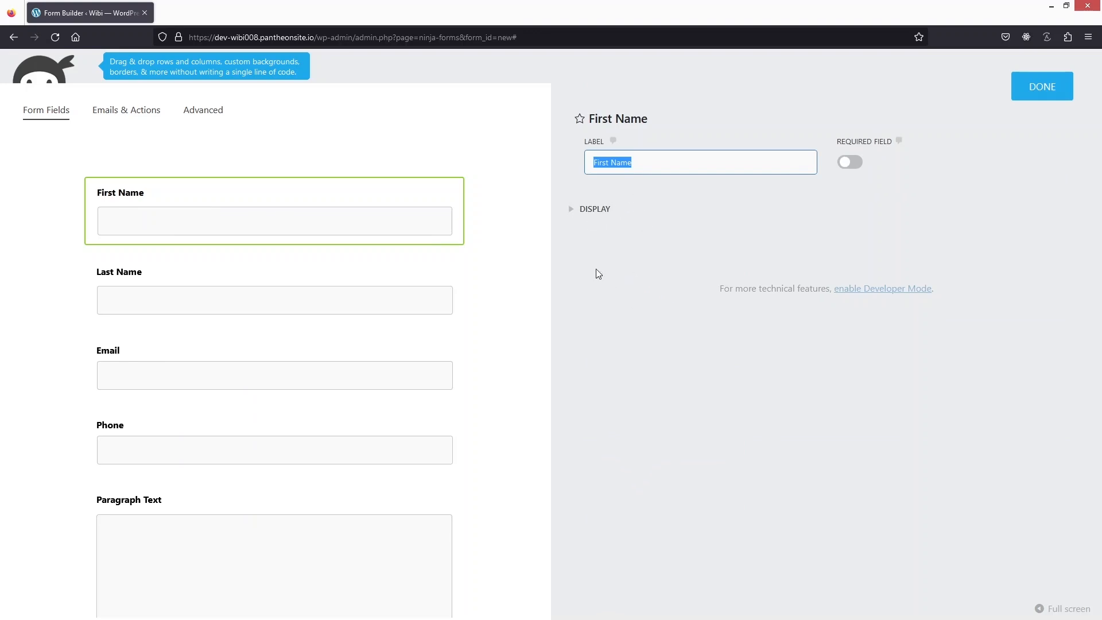
left_click(572, 210)
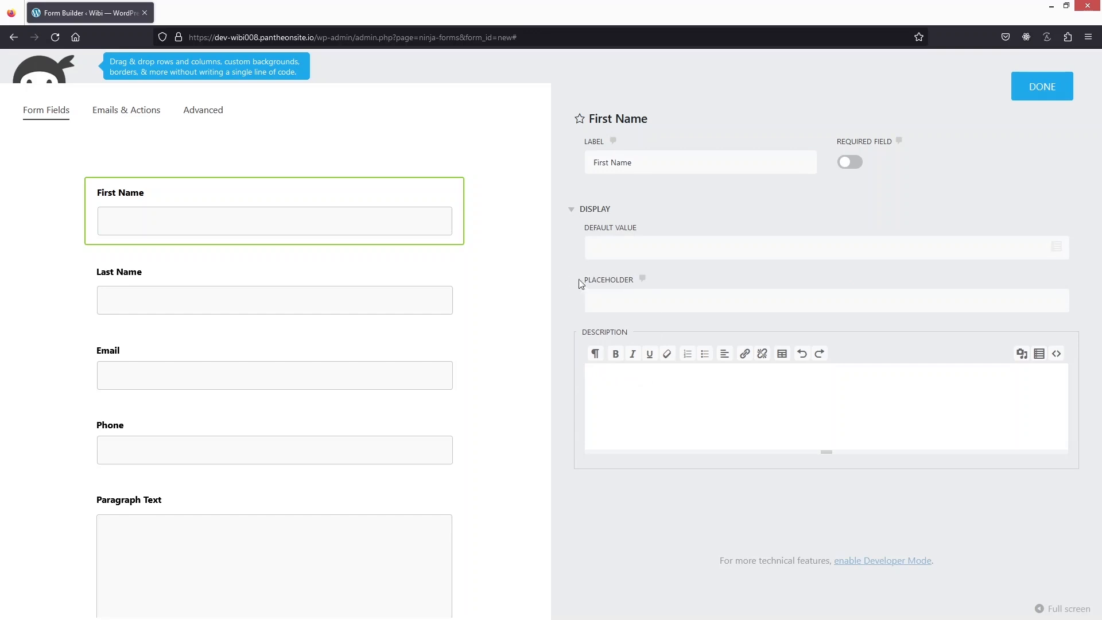
left_click(636, 303)
type("First Name")
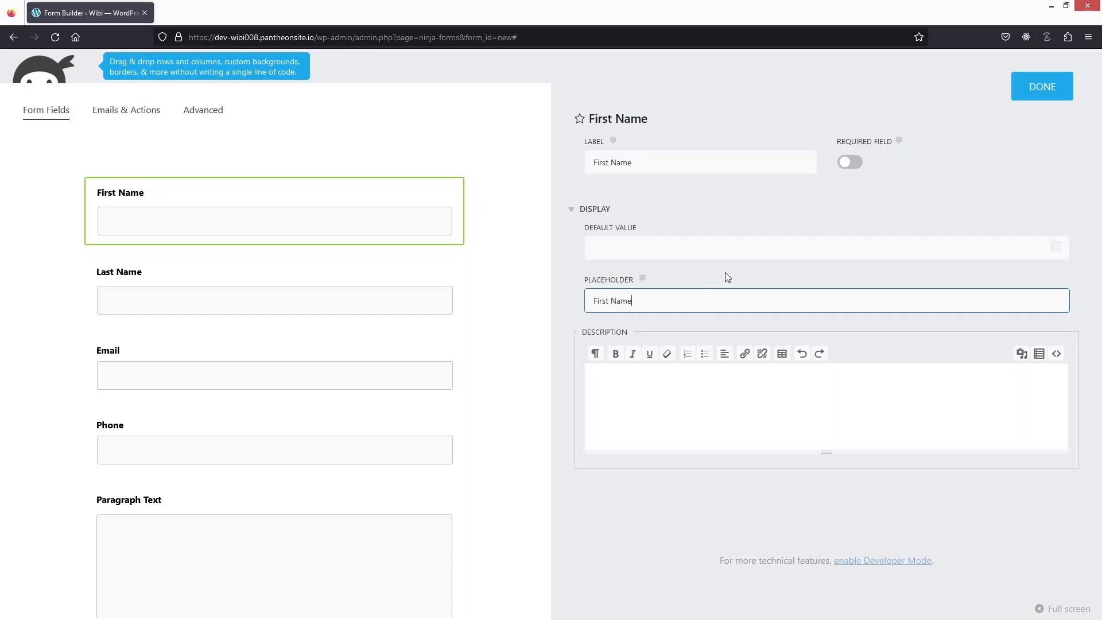
left_click(305, 310)
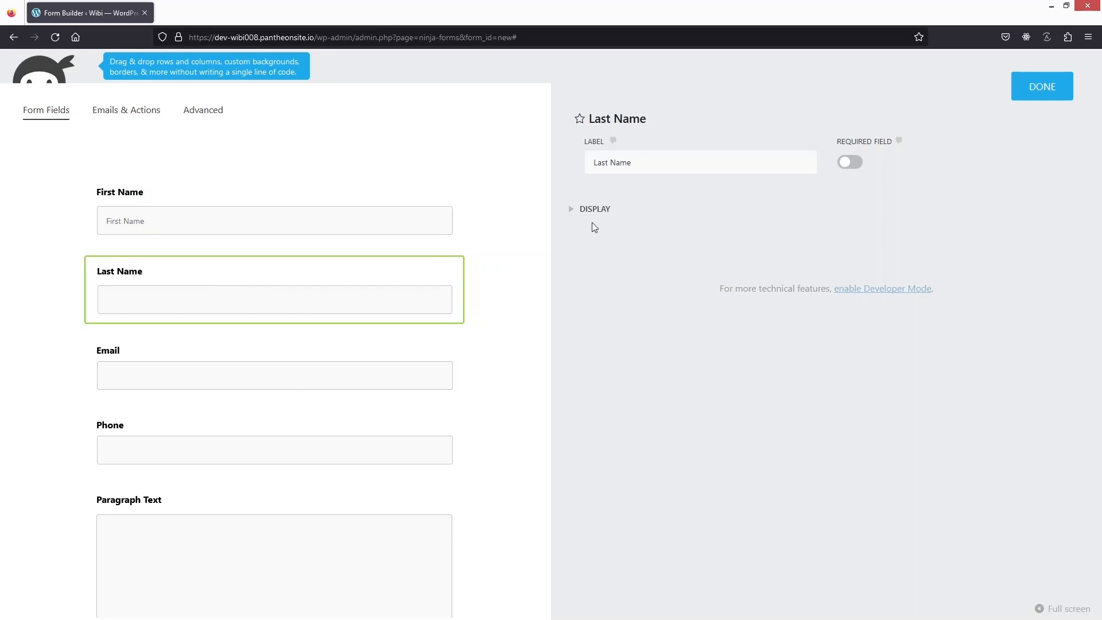
left_click(579, 214)
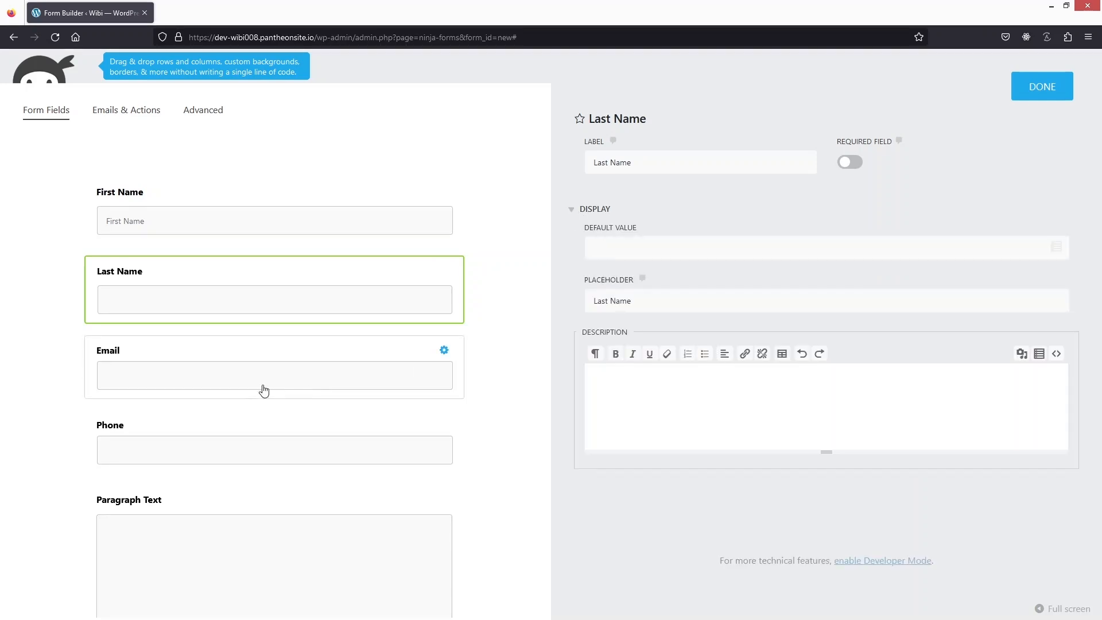
Give the Email field the placeholder "Email" and make it a required field.
left_click(236, 387)
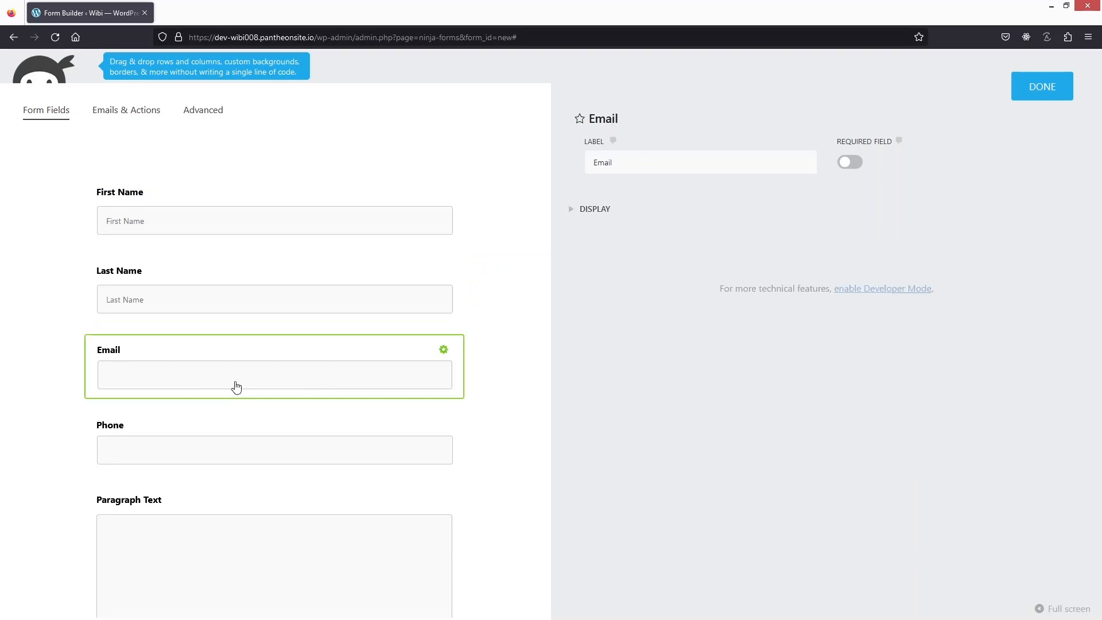
left_click(586, 213)
left_click(626, 299)
type("Email")
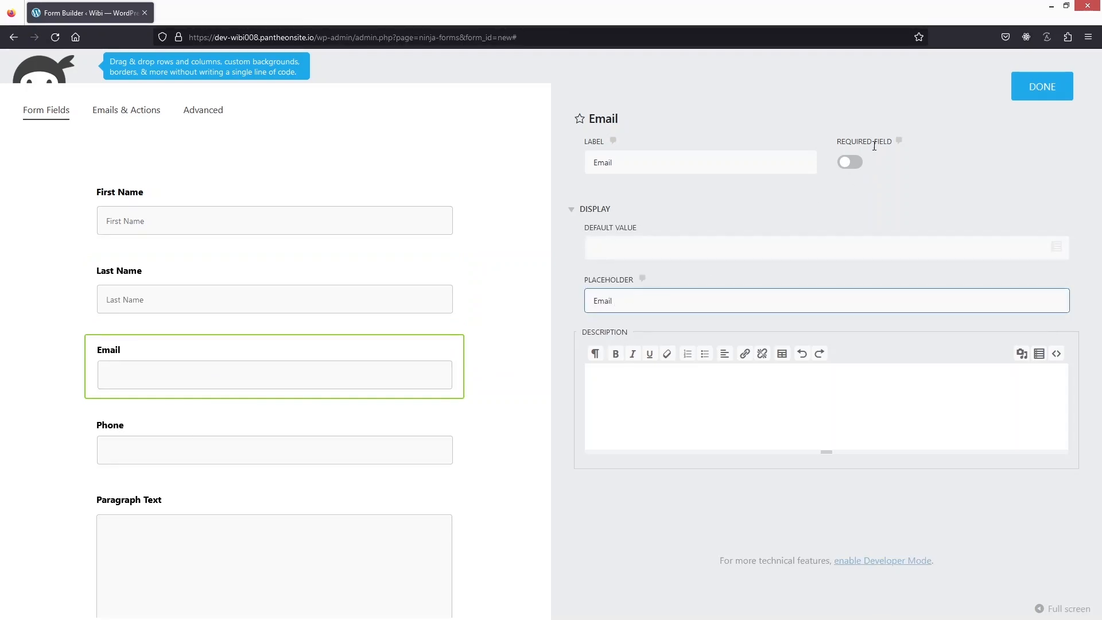
left_click(850, 163)
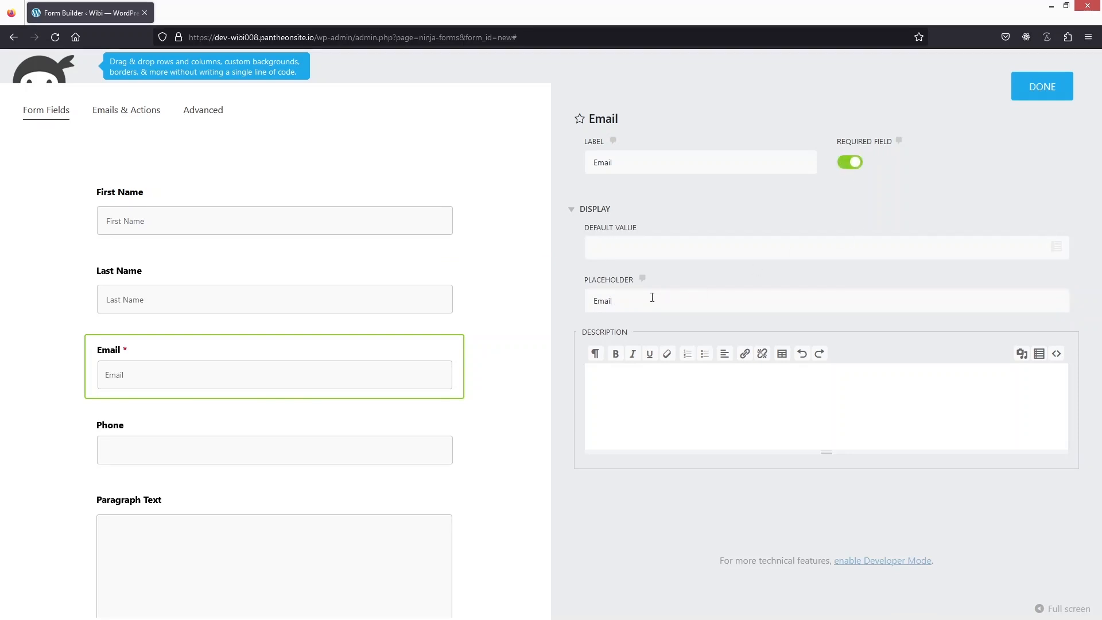
Give the Phone field the placeholder "Phone" and make it a required field.
left_click(327, 450)
left_click(592, 210)
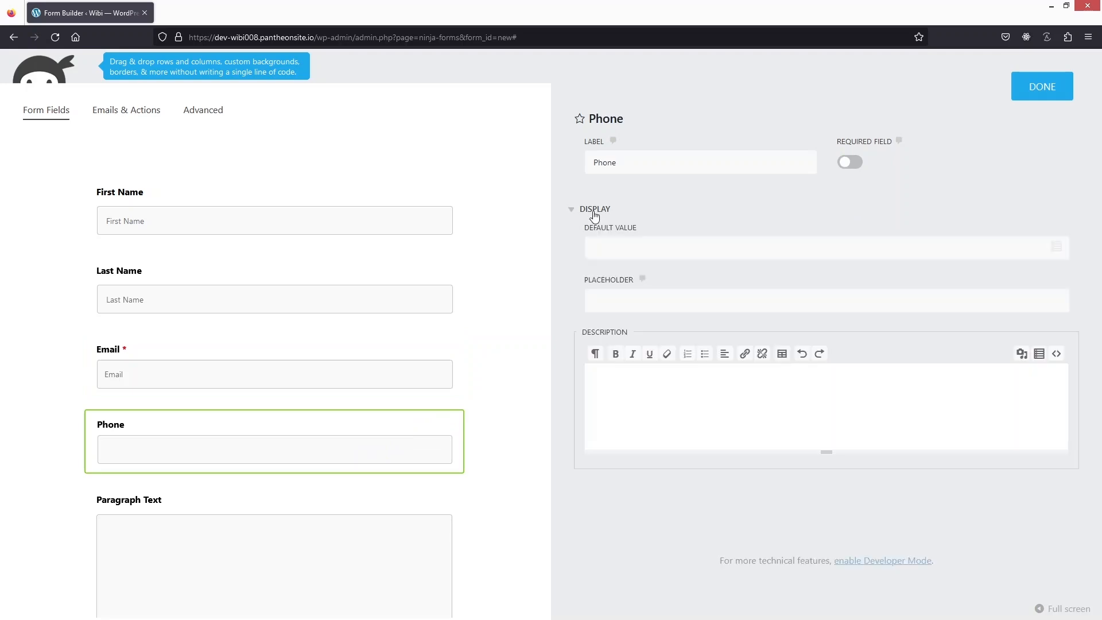
left_click(627, 296)
type("Phone")
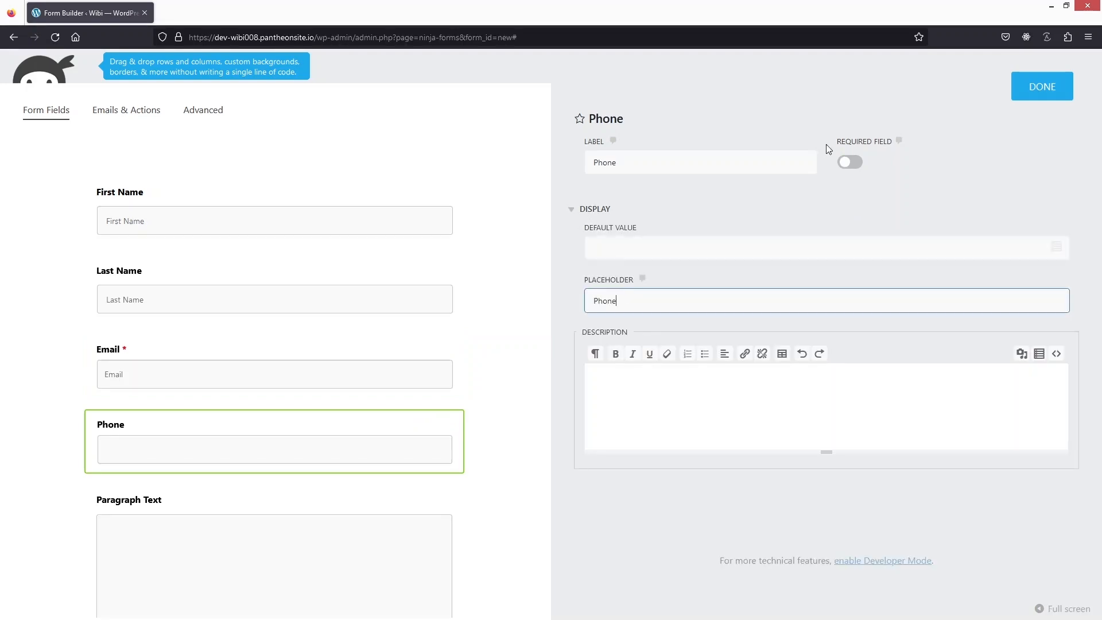
left_click(853, 165)
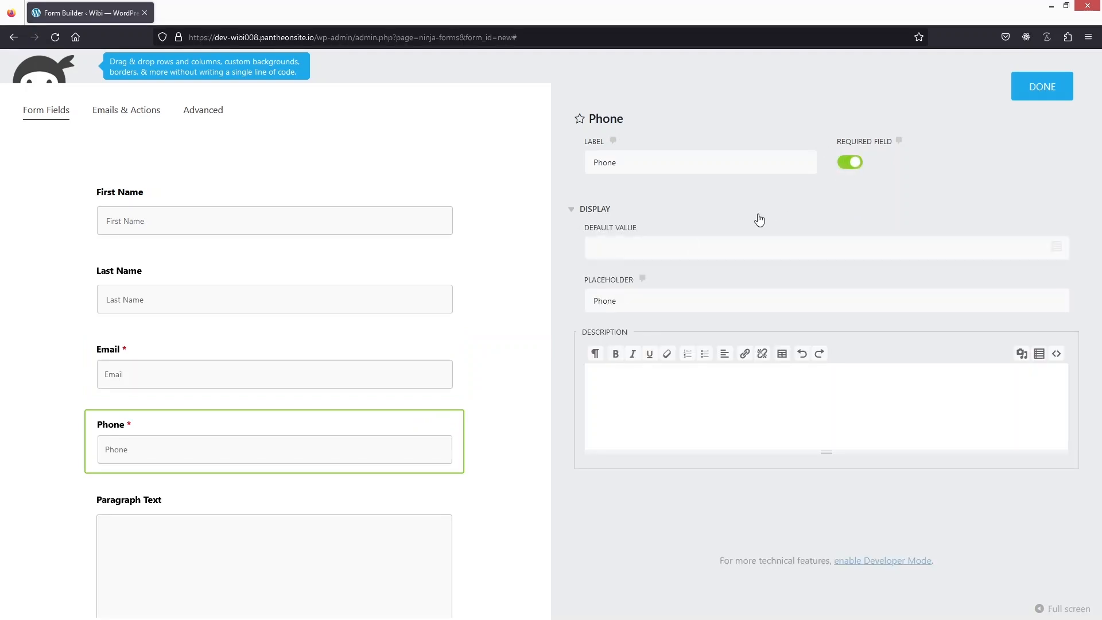
Relabel the Paragraph Text field "Message", make it required and set its placeholder to "Write down a message".
left_click(367, 537)
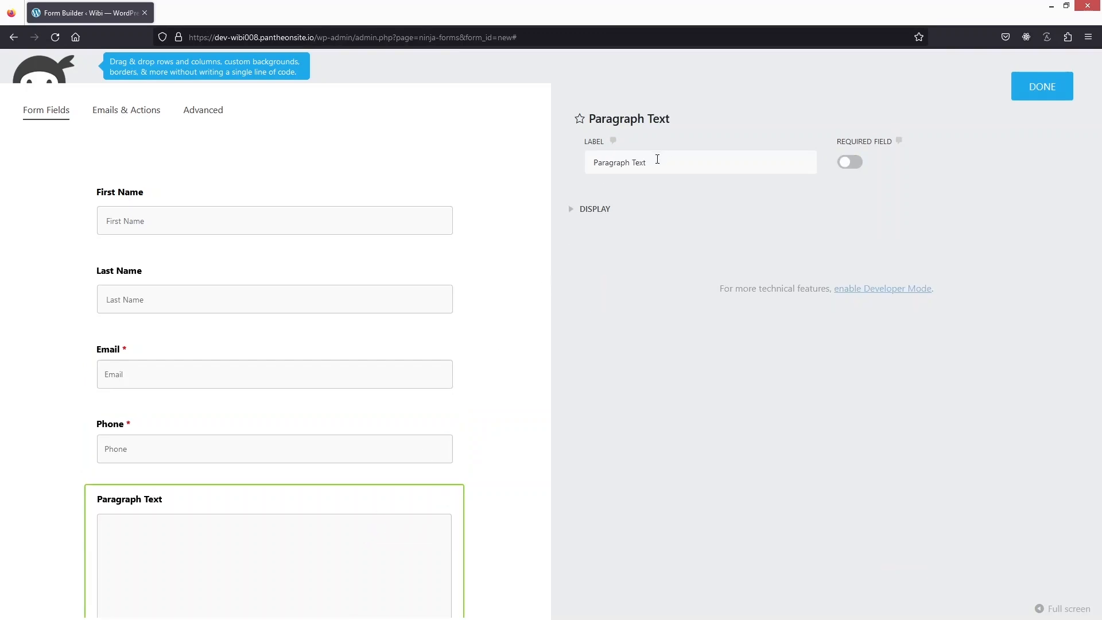
left_click_drag(664, 169, 555, 177)
type("Message")
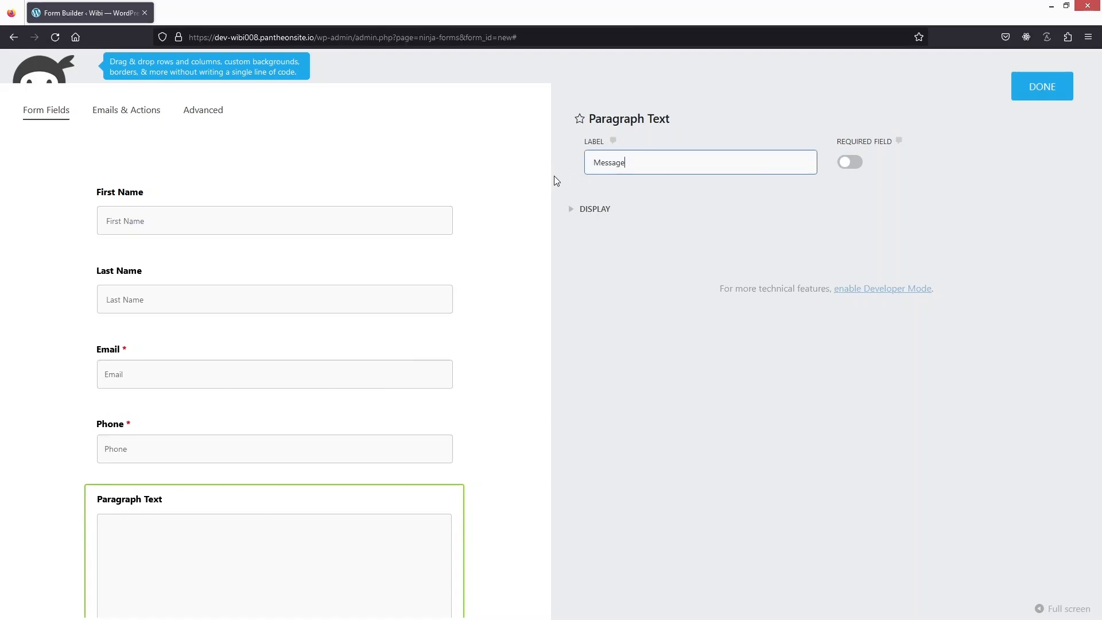
left_click(854, 162)
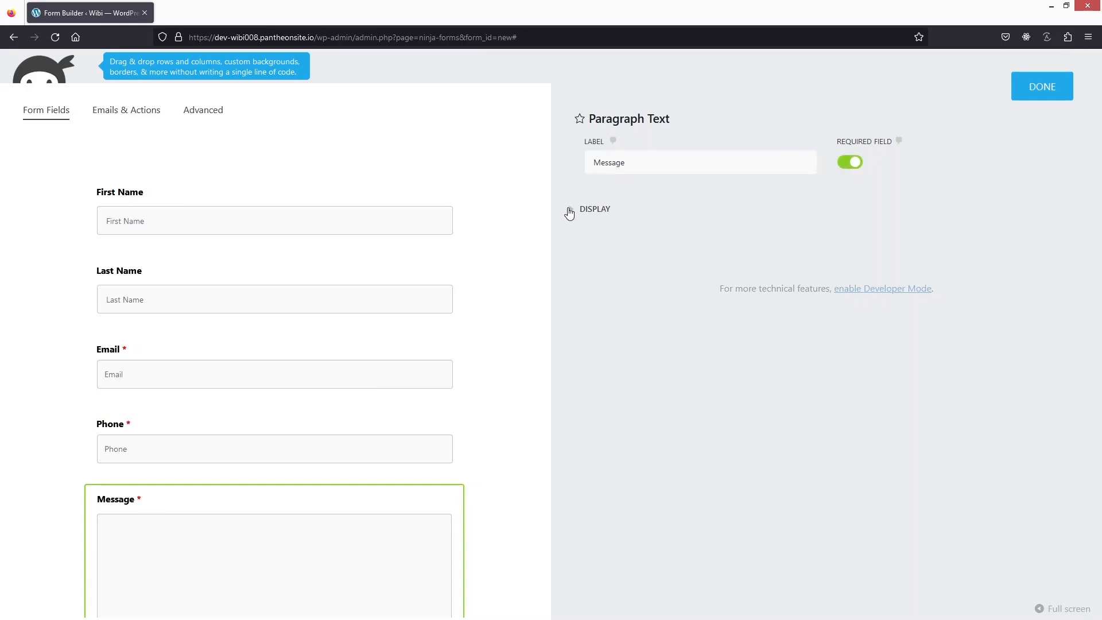
left_click(569, 211)
left_click(614, 406)
type("Write down a message")
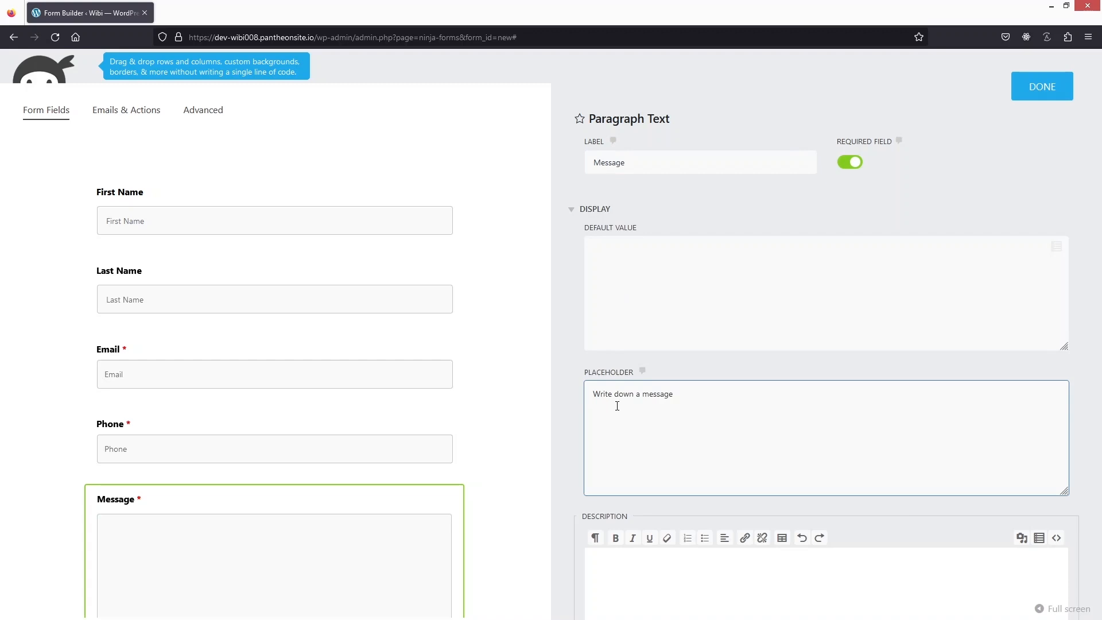
left_click(568, 337)
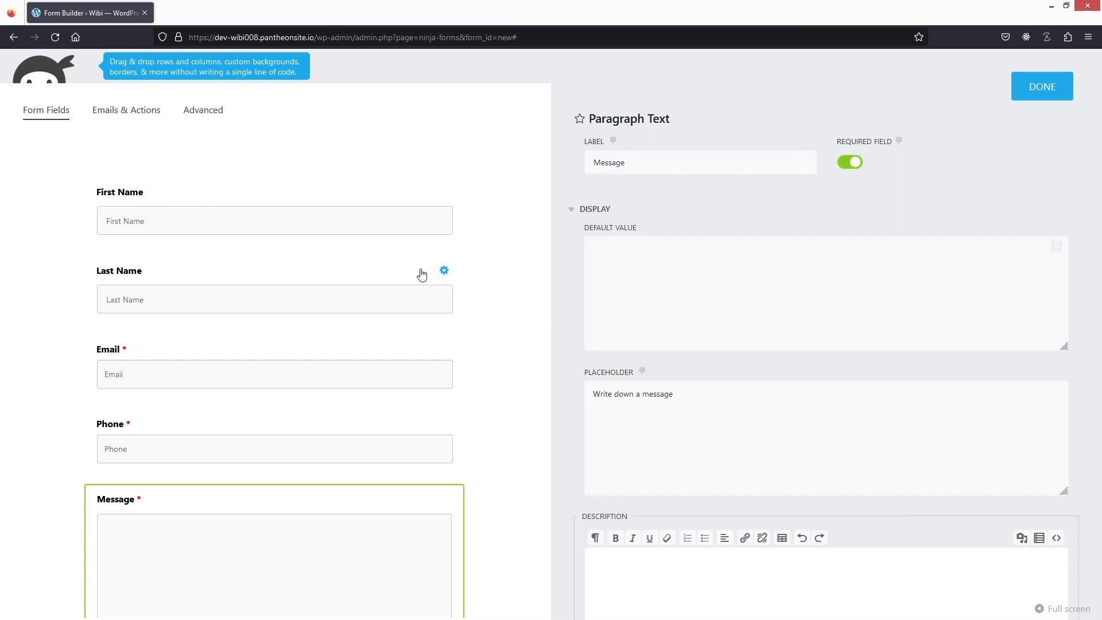
Make the First Name and Last Name fields required.
left_click(280, 225)
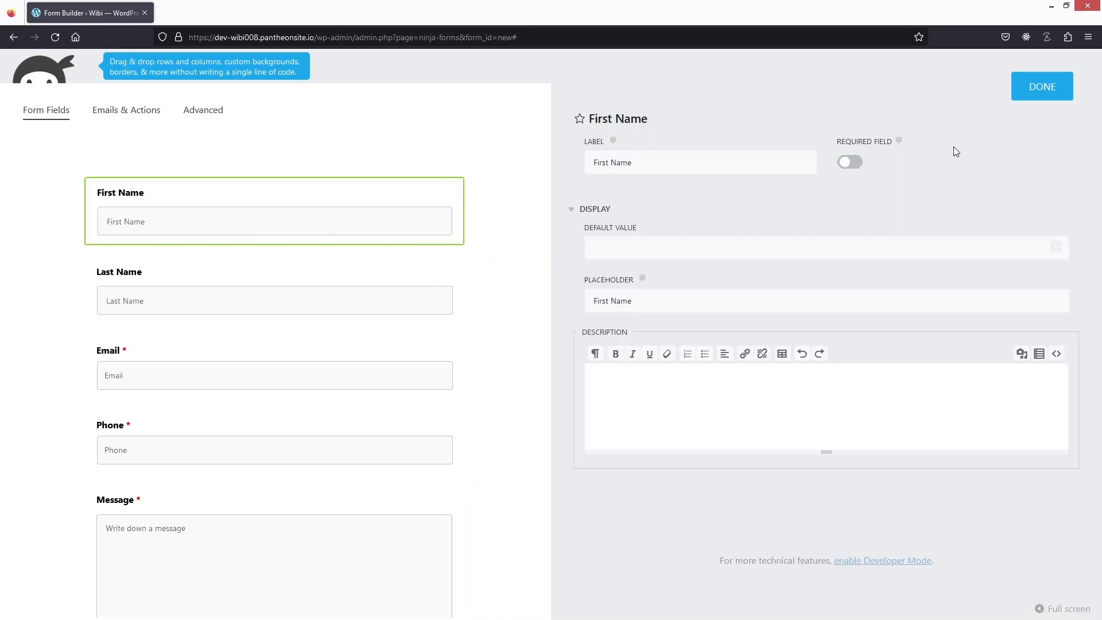
left_click(850, 163)
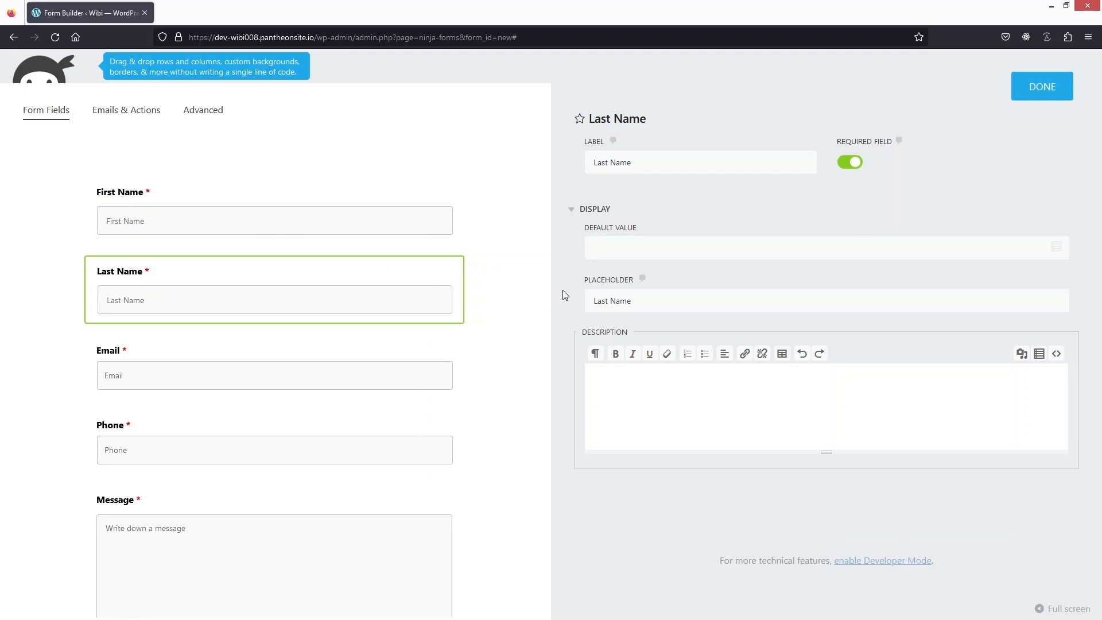
Open the form's Success Message action to review its action name and message text.
left_click(135, 114)
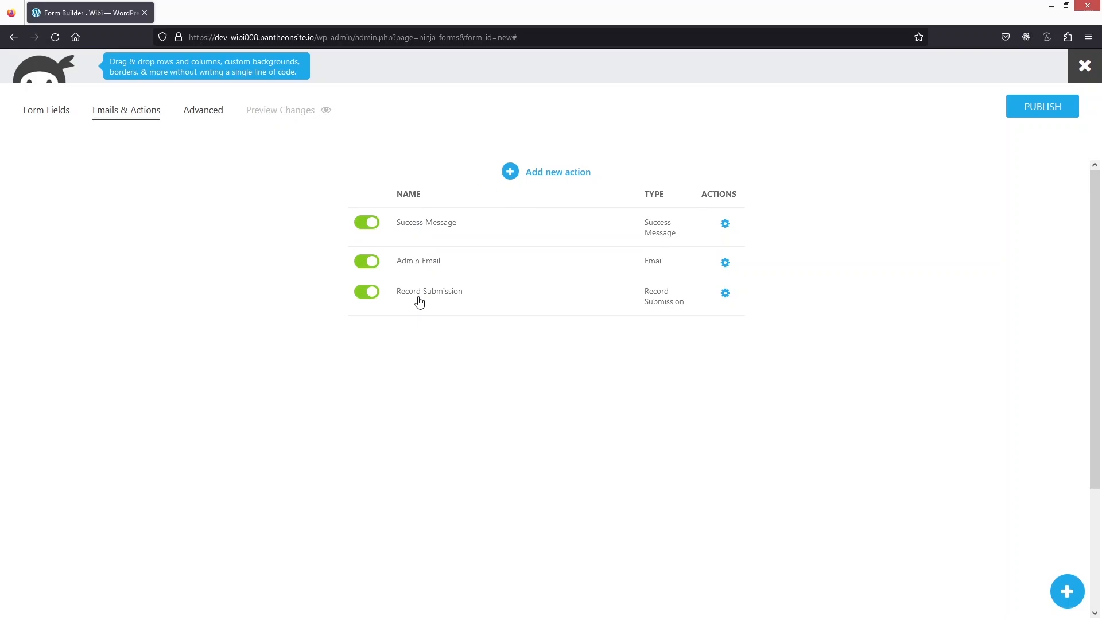
mouse_move(740, 244)
left_click(725, 224)
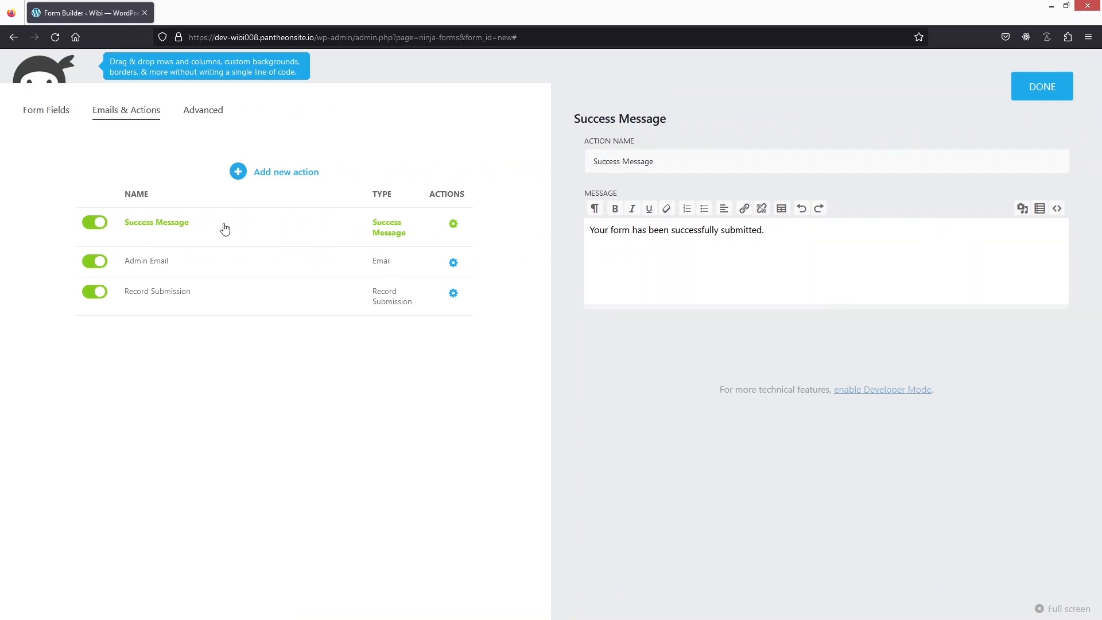
Review the message text and the action name of the Success Message action.
left_click_drag(784, 232, 584, 254)
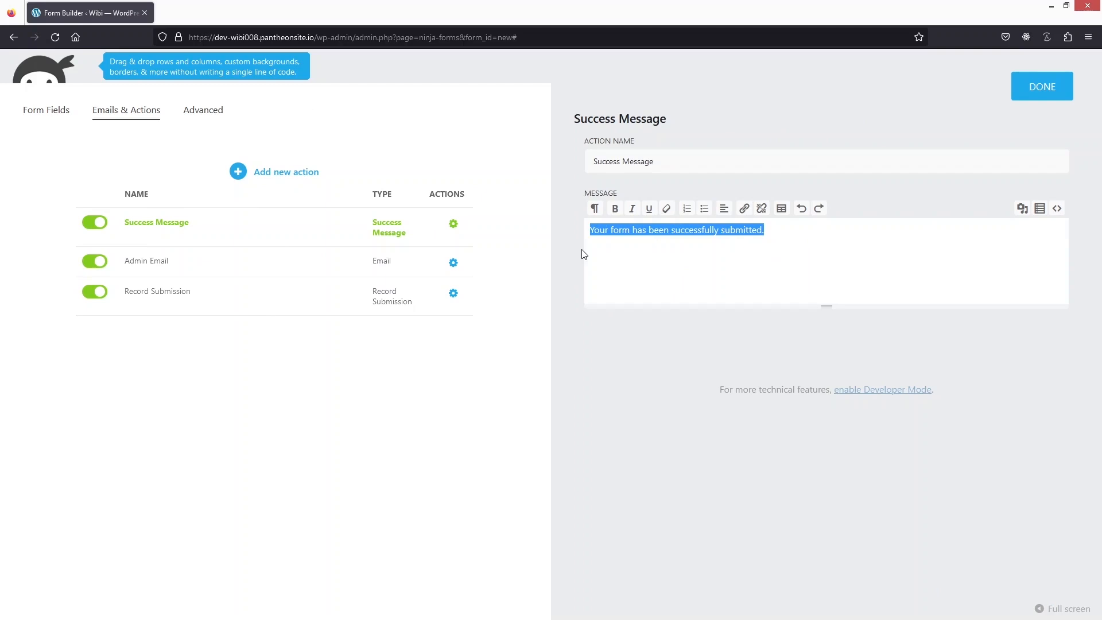
left_click(662, 160)
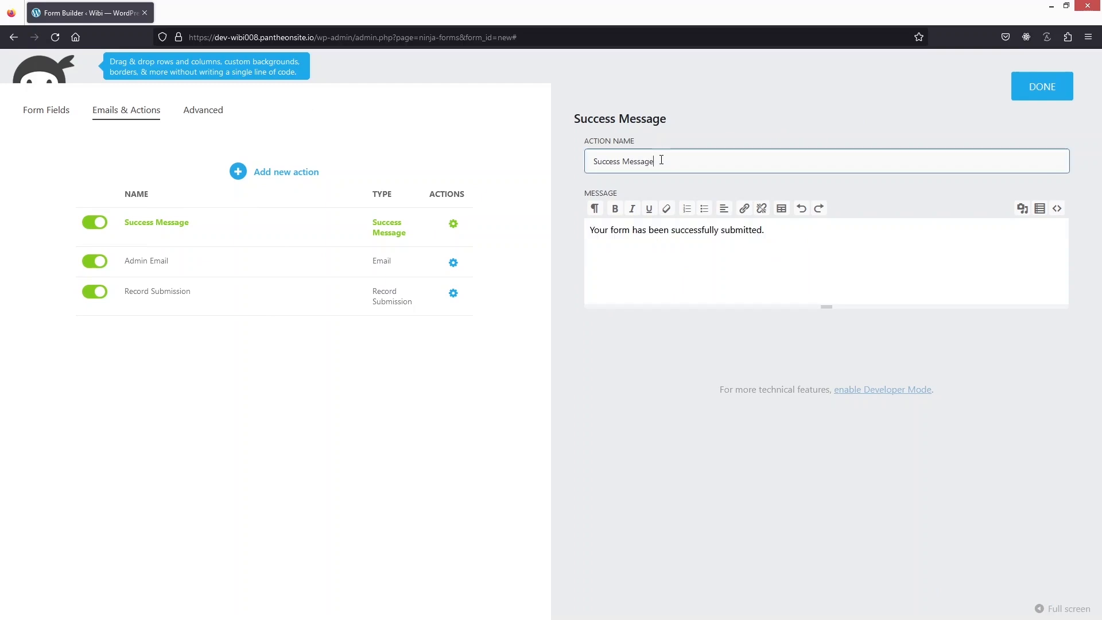
left_click_drag(661, 160, 582, 159)
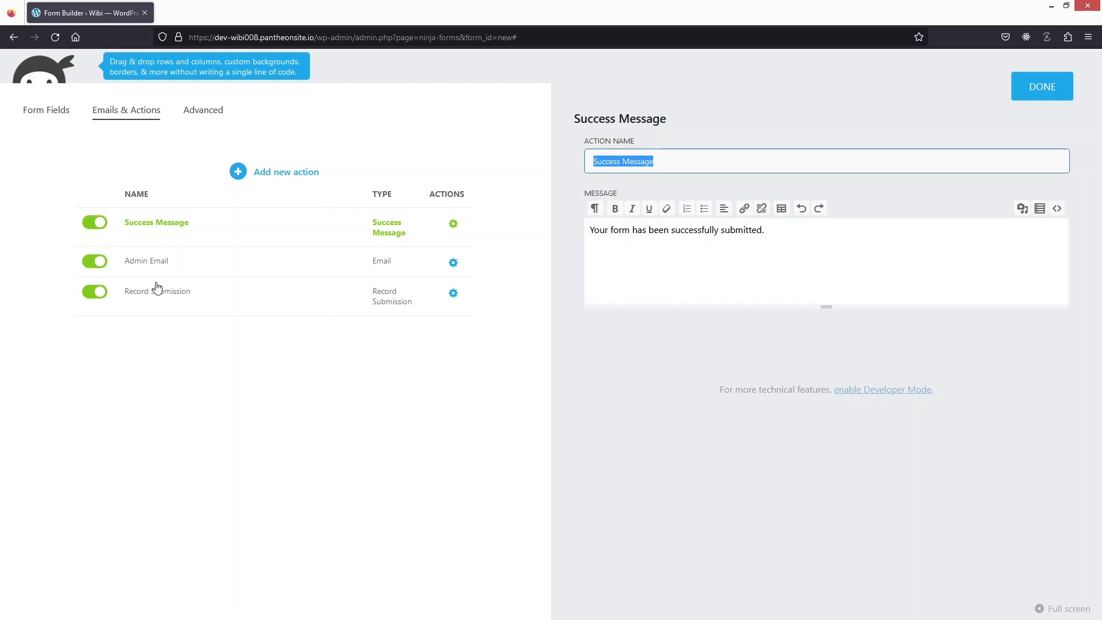
Review the Admin Email action's name, recipient, subject and message, and close its settings.
left_click(154, 263)
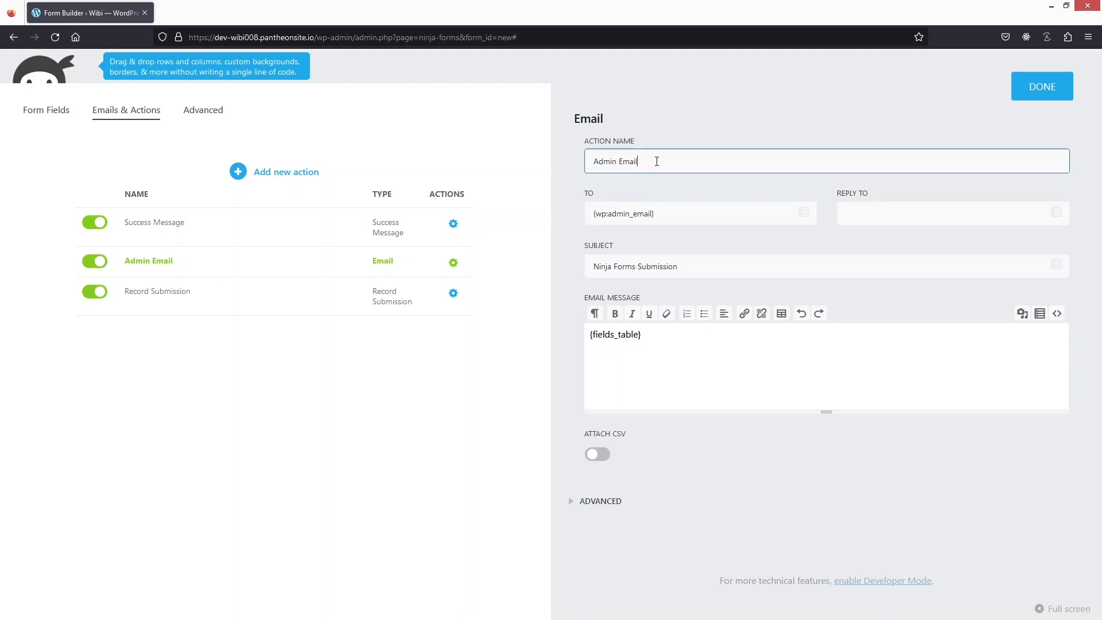
left_click_drag(657, 161, 582, 166)
left_click(663, 213)
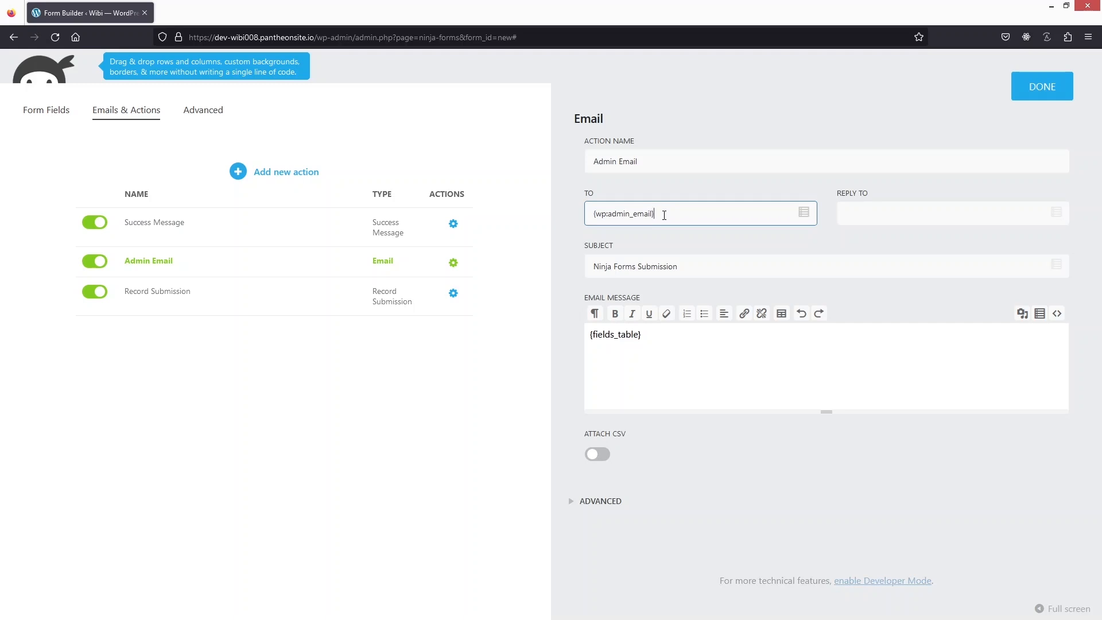
left_click_drag(687, 271, 588, 278)
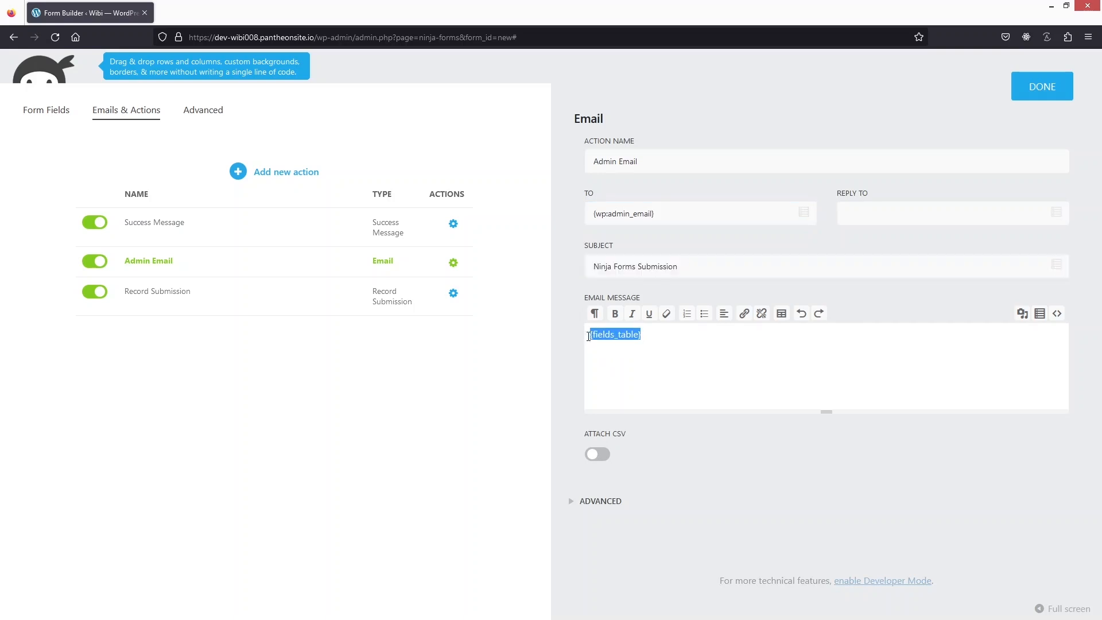
left_click(646, 280)
left_click(1037, 93)
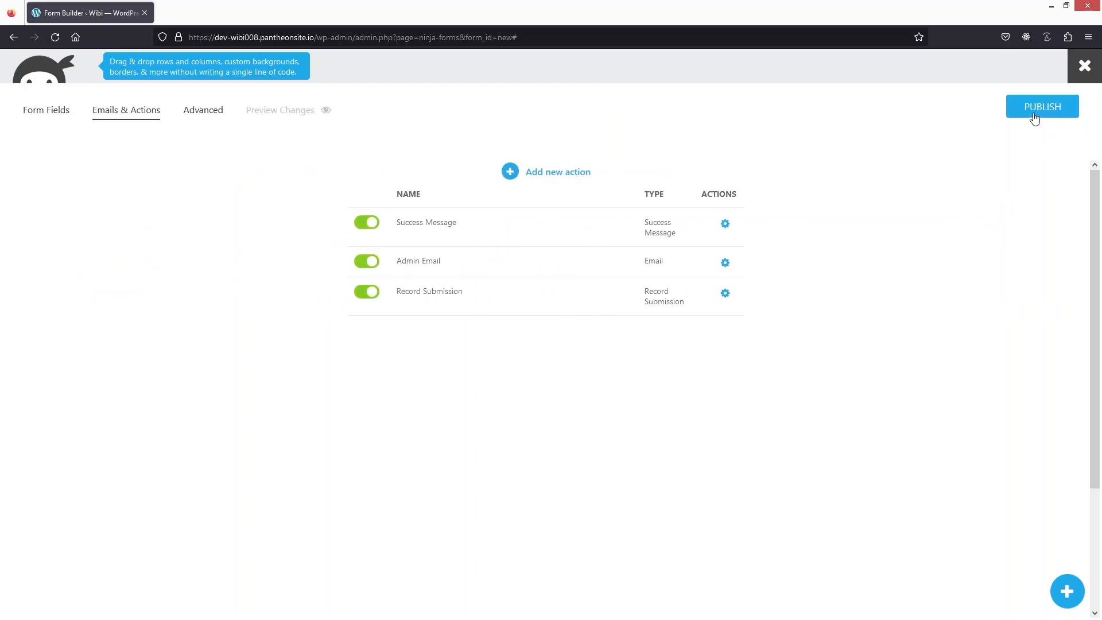
Publish the form with the title "My Contact Form" and close the form builder.
left_click(1033, 111)
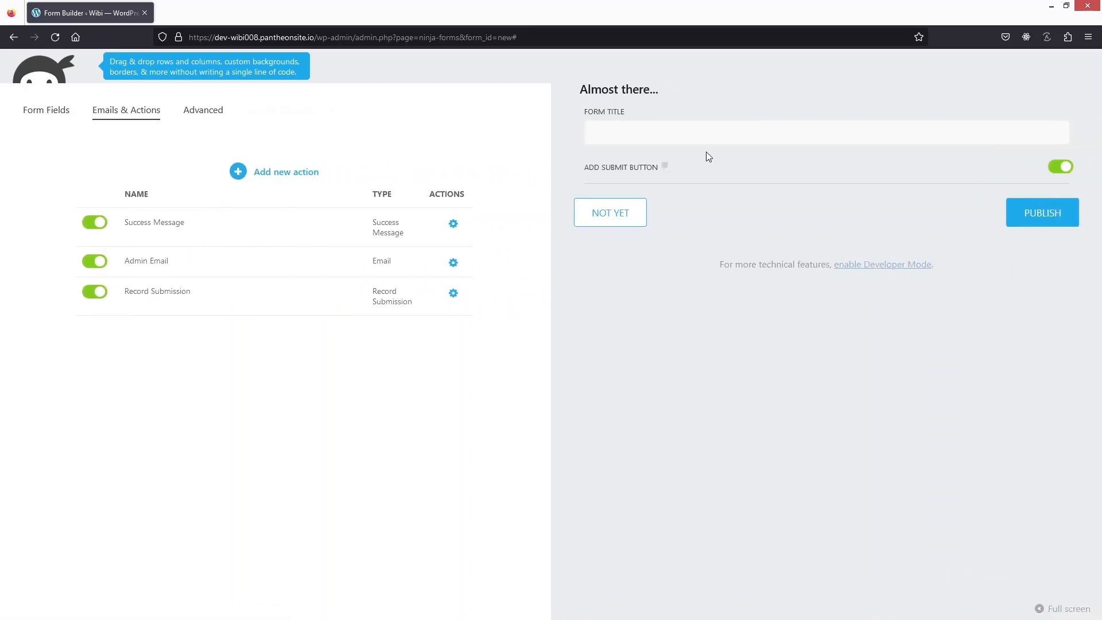
left_click(694, 133)
type("My Contact Form")
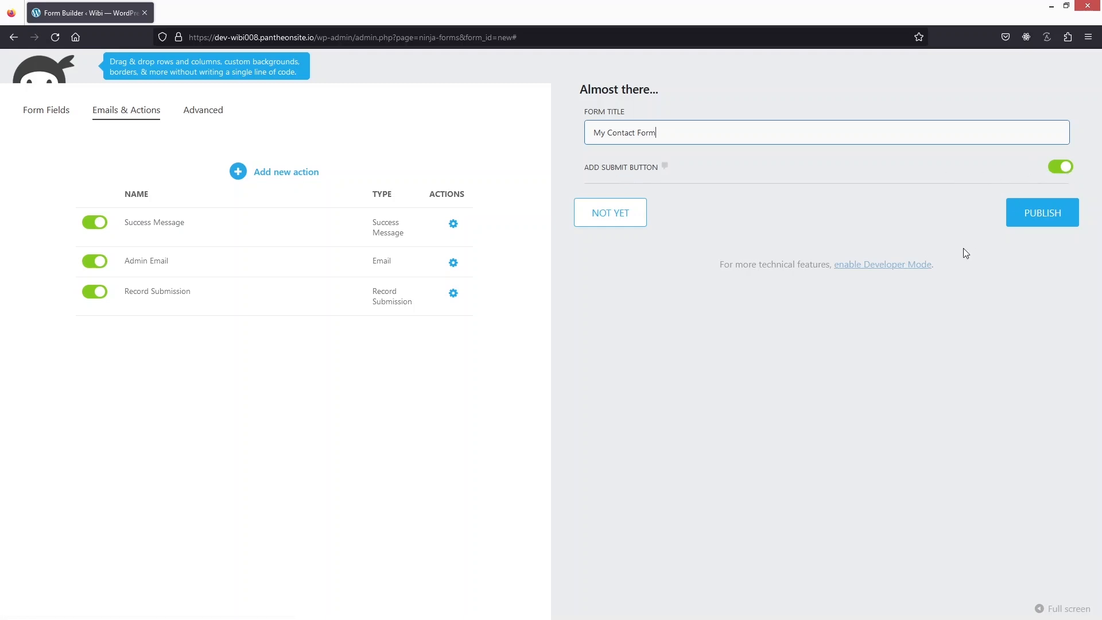
left_click(1036, 225)
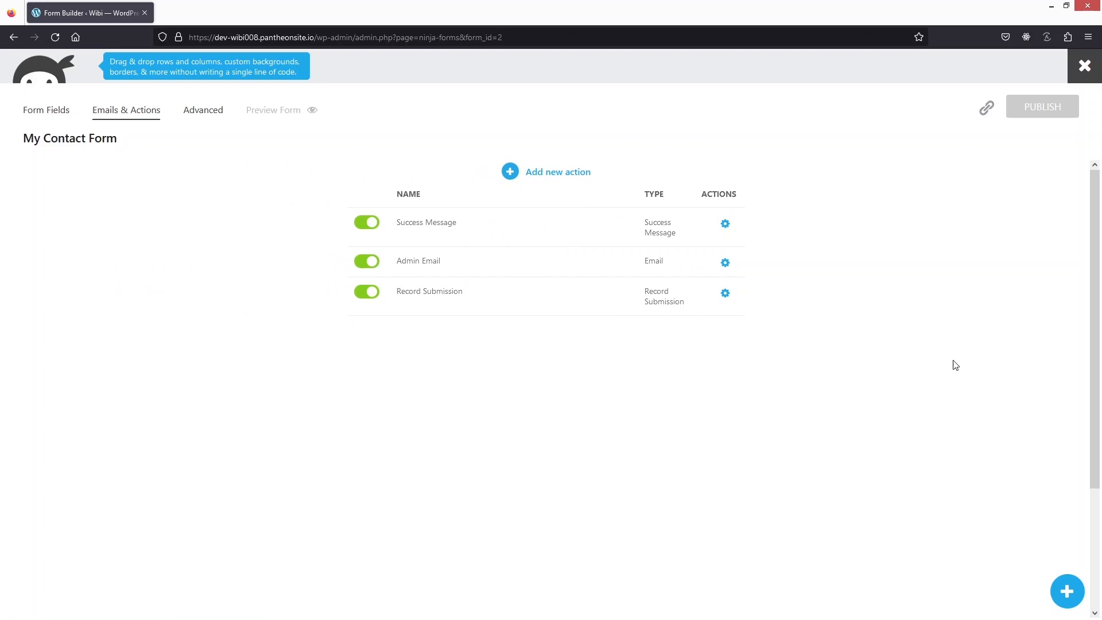
left_click(1085, 67)
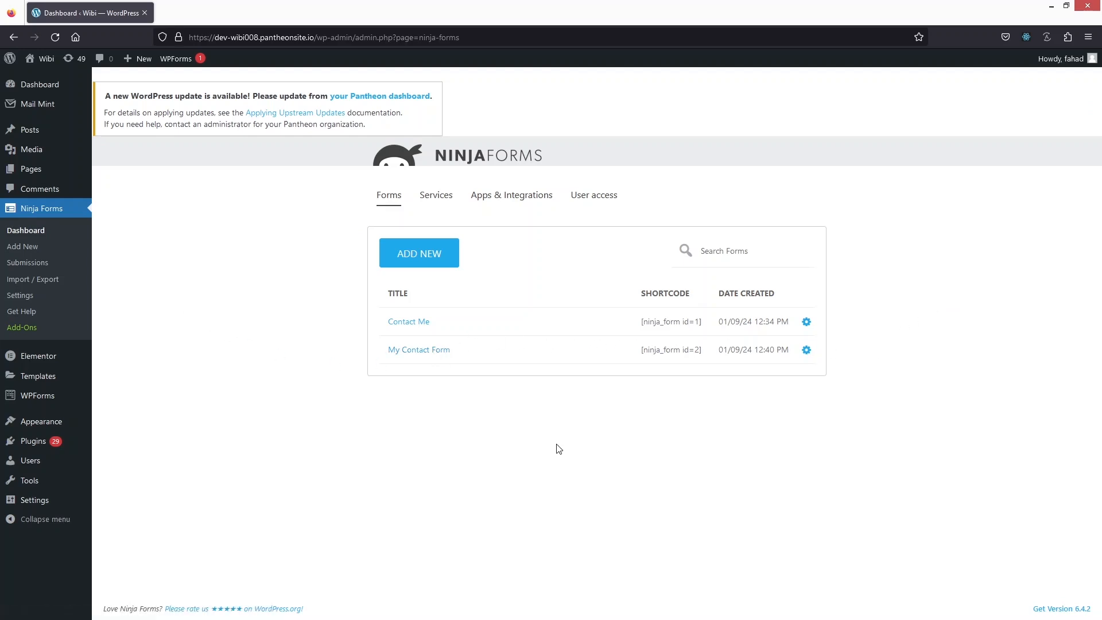
Create a new WordPress page titled "My Ninja Form".
mouse_move(66, 174)
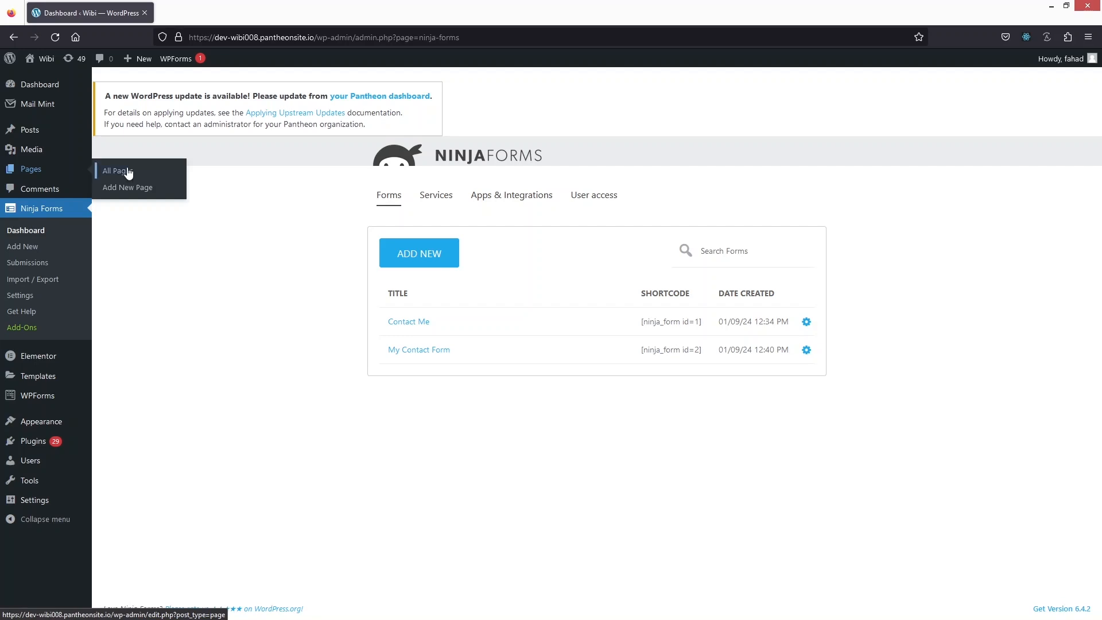
left_click(171, 195)
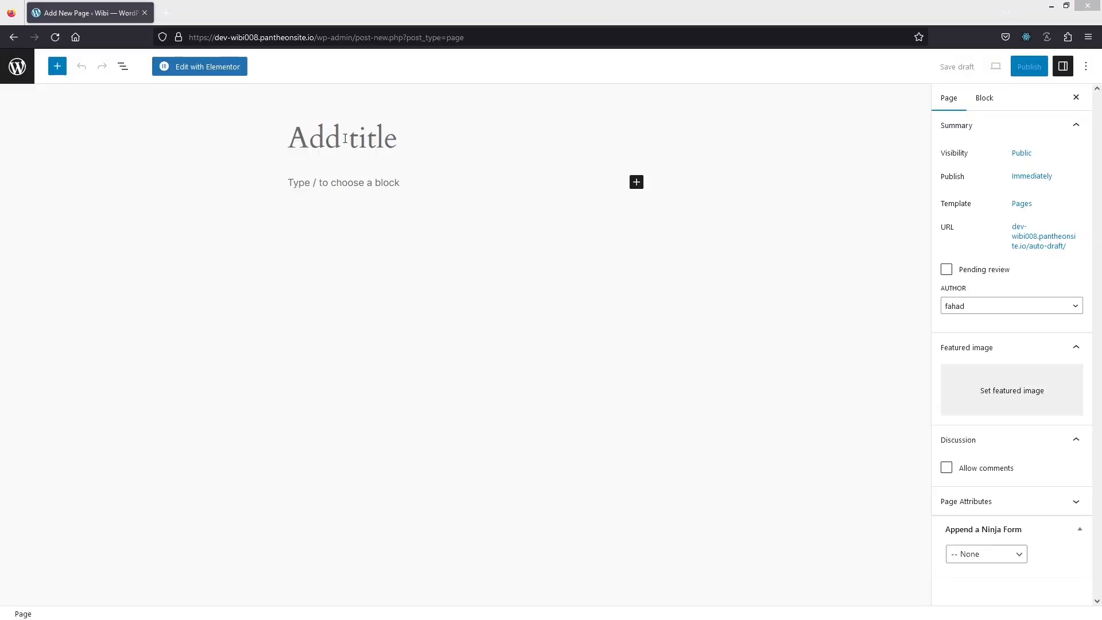
left_click(343, 140)
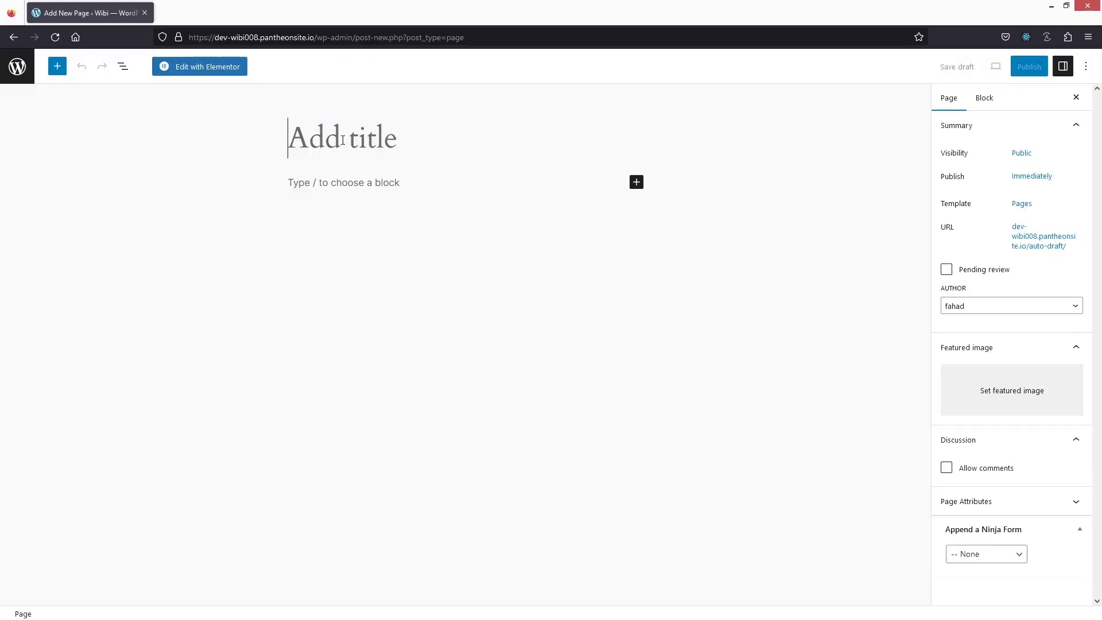
type("My Ninja Form")
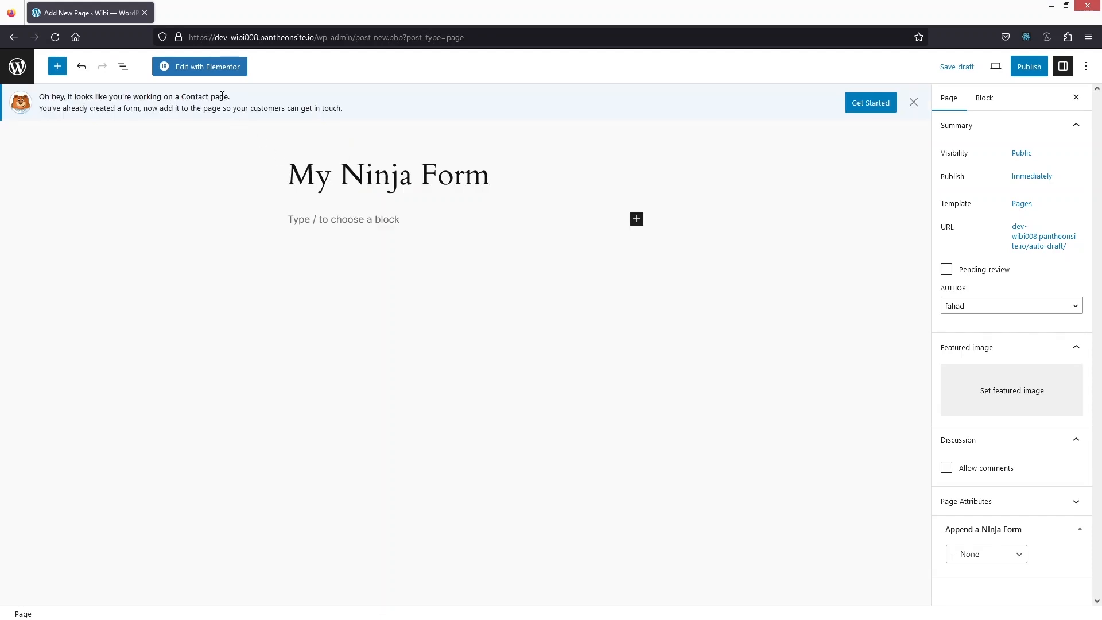
Open the page in the Elementor editor and search its widgets for "ninja form".
left_click(198, 67)
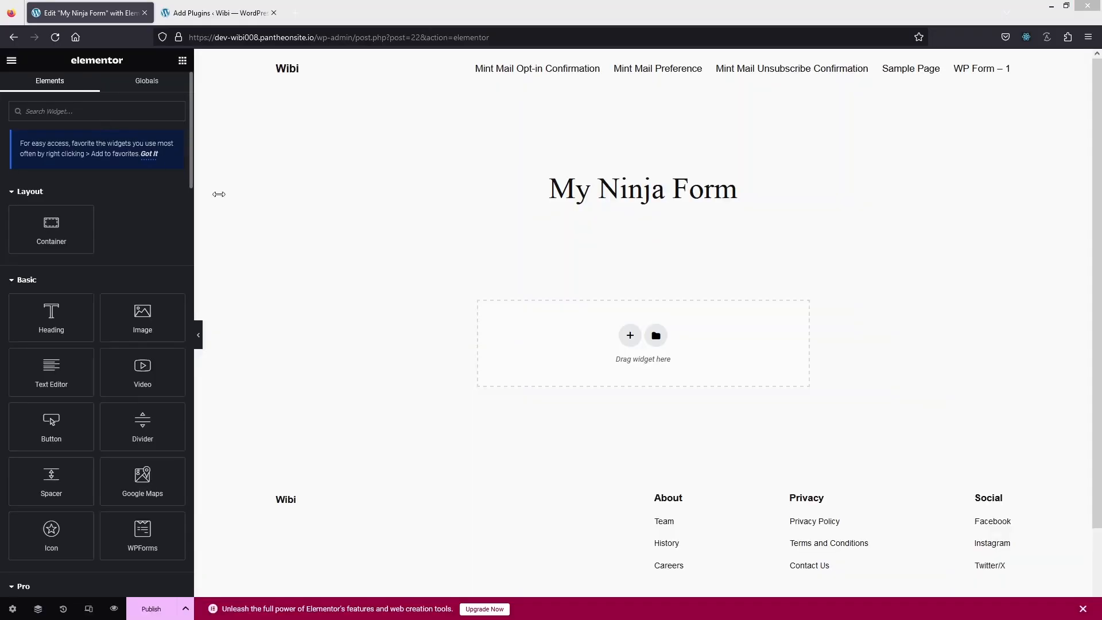
left_click(109, 117)
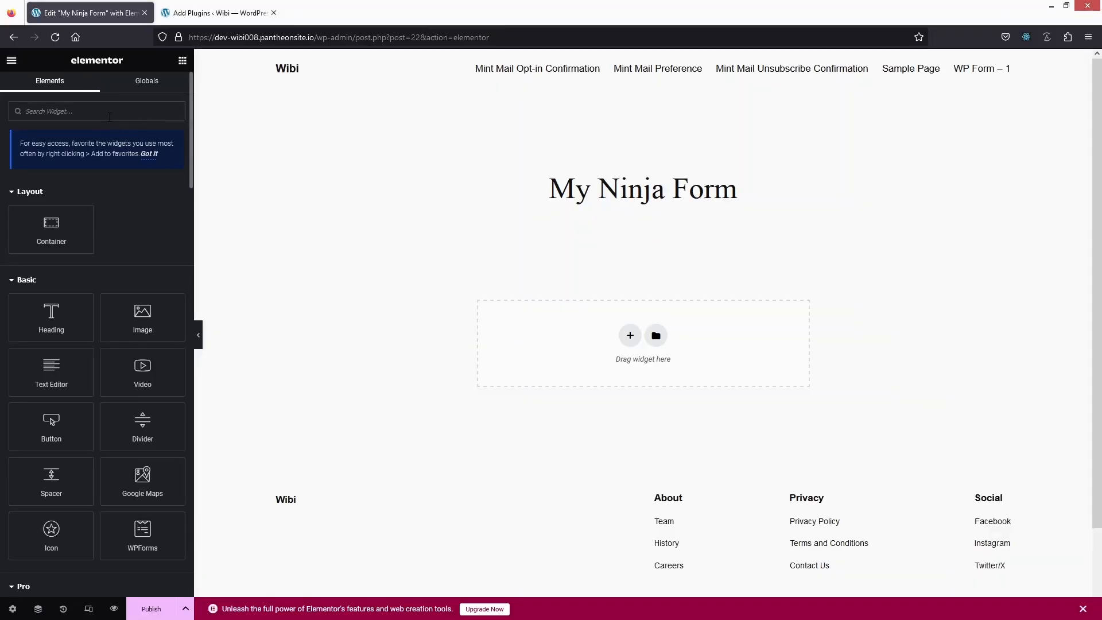
type("ninja form")
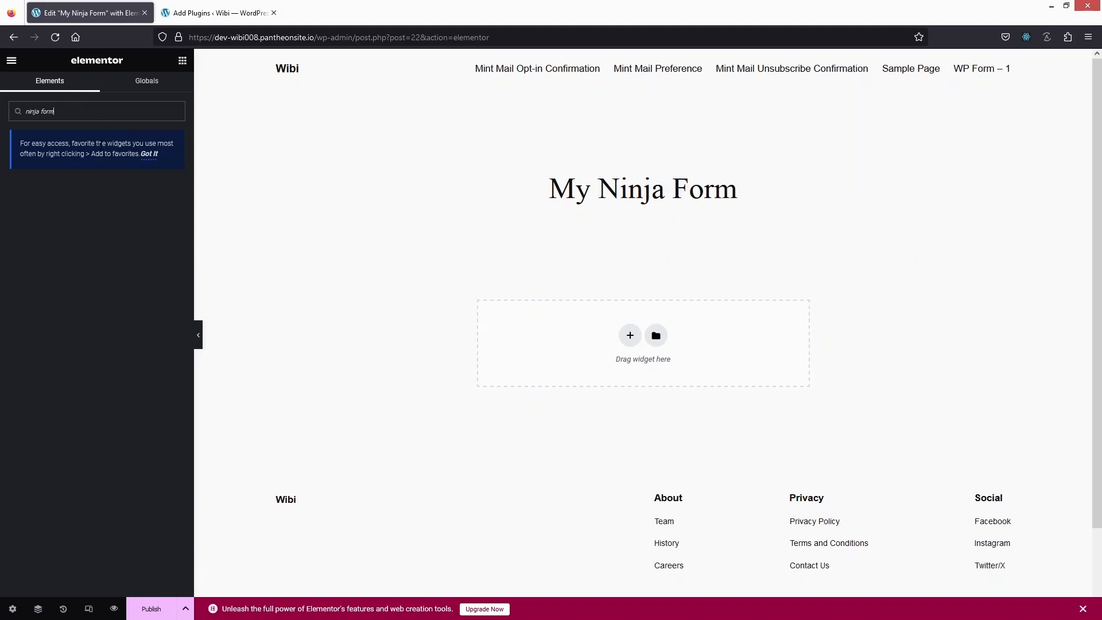
Switch to the WordPress plugins tab, update Essential Addons for Elementor and activate it from the installed plugins.
left_click(217, 13)
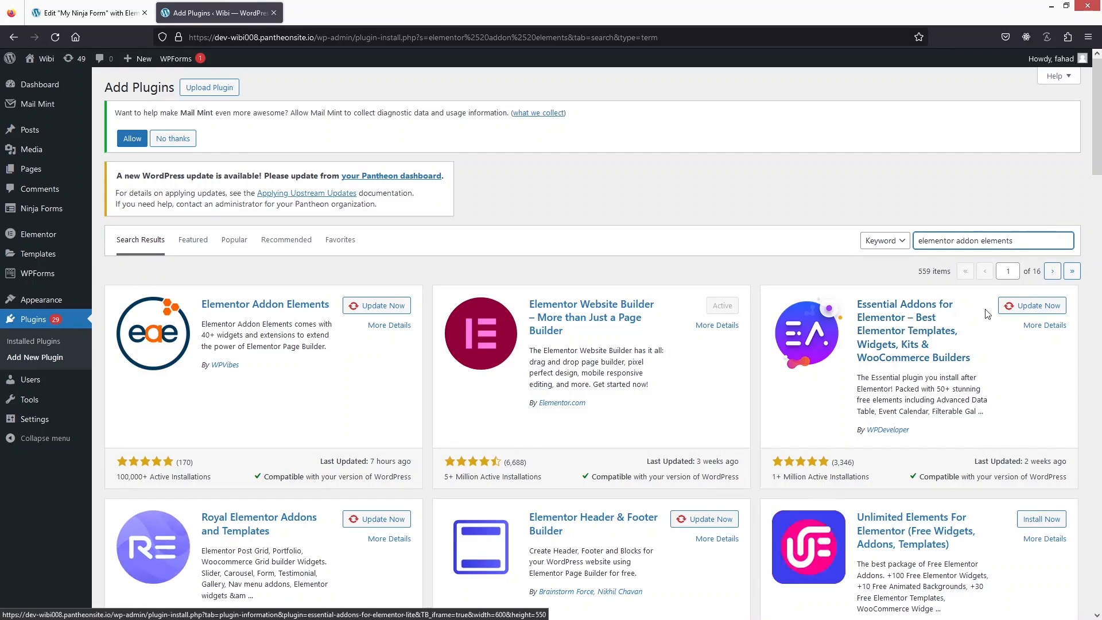
left_click(1015, 307)
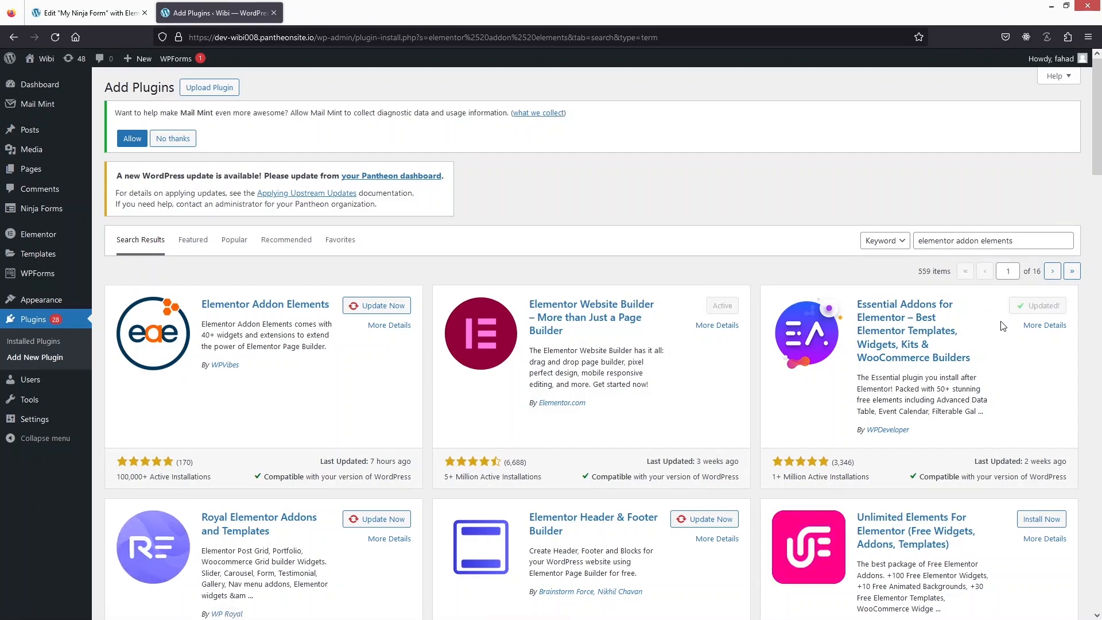
left_click(46, 344)
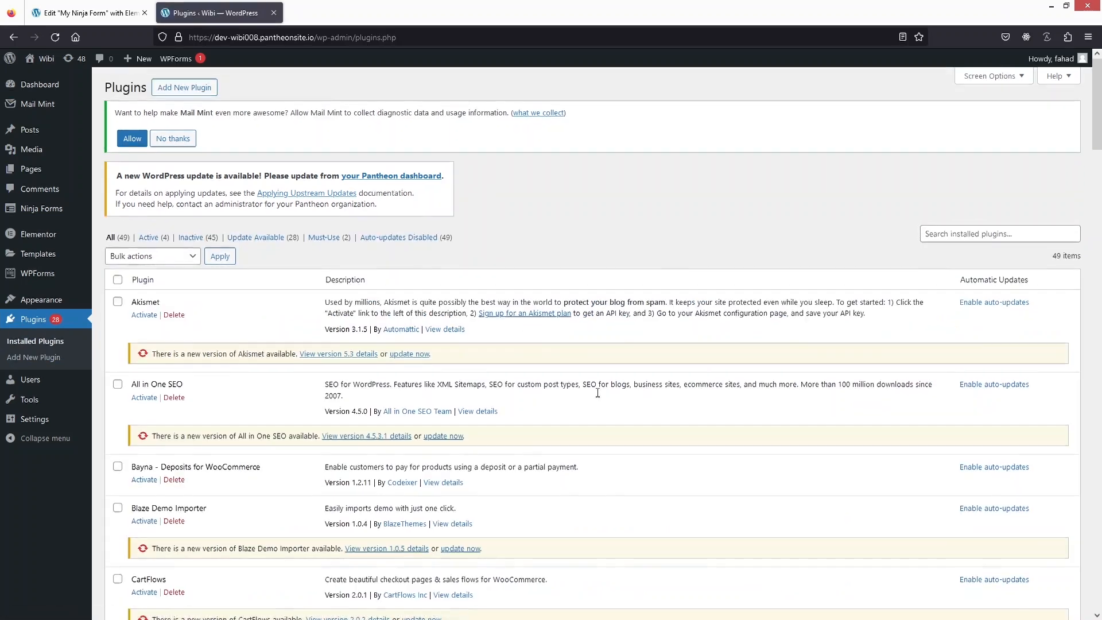
scroll(213, 353, "down", 10)
left_click(145, 363)
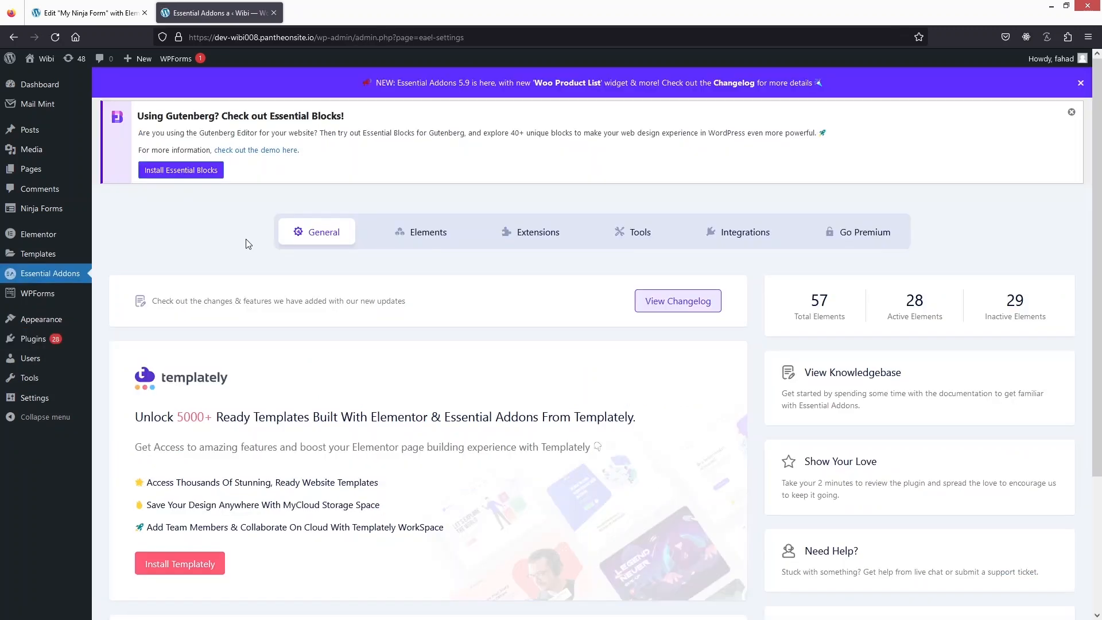
Enable the Ninja Form element among the Essential Addons form styler elements and save the settings.
left_click(432, 241)
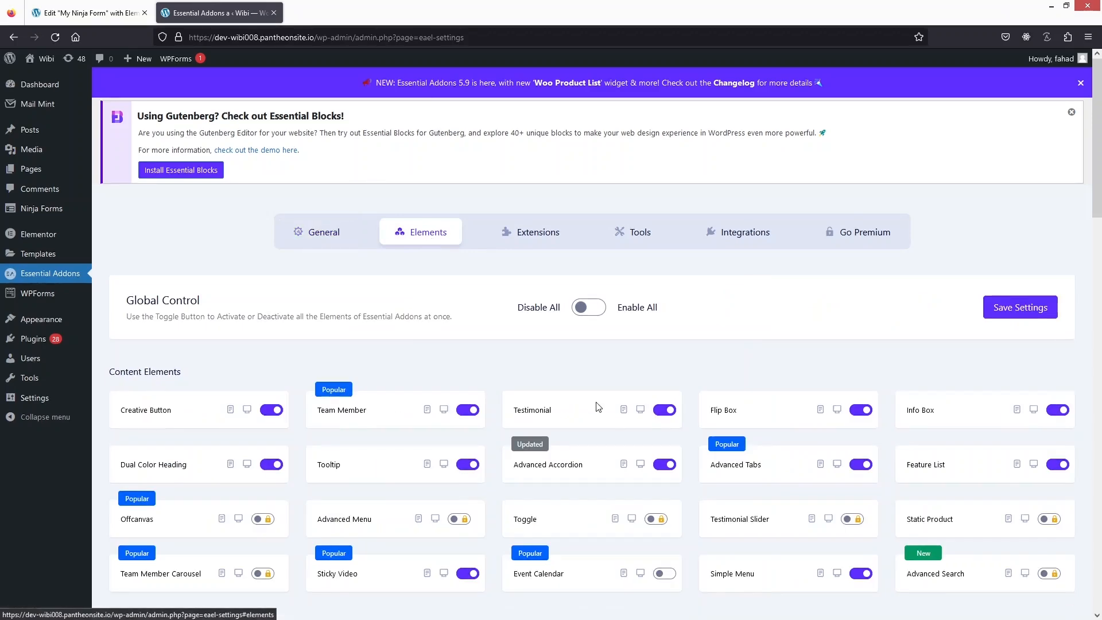
scroll(607, 414, "down", 10)
scroll(591, 403, "down", 3)
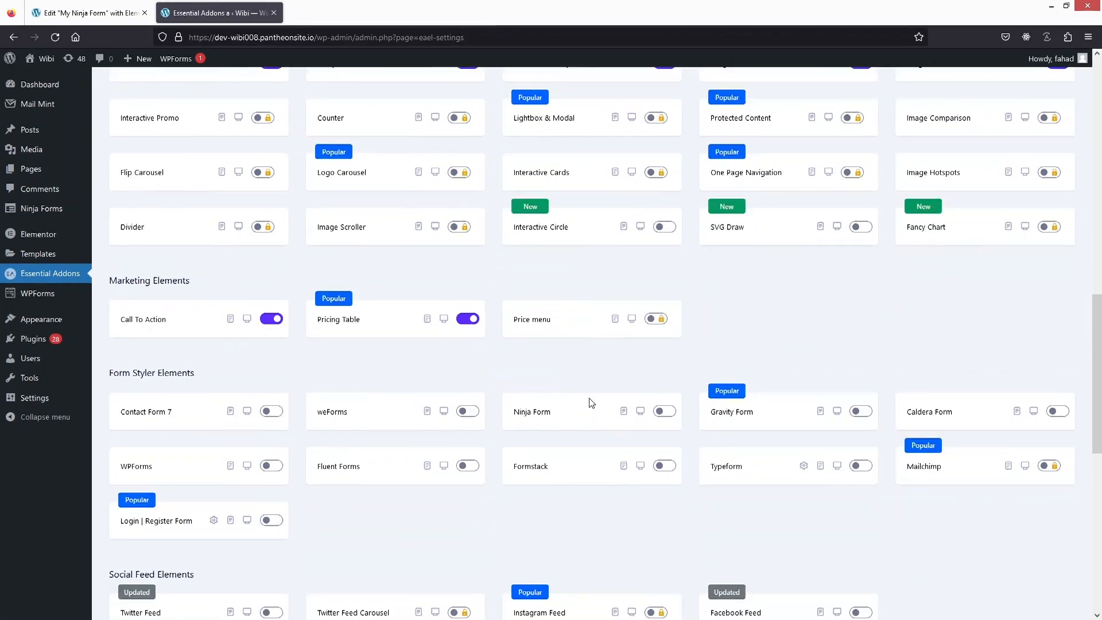
scroll(623, 409, "down", 3)
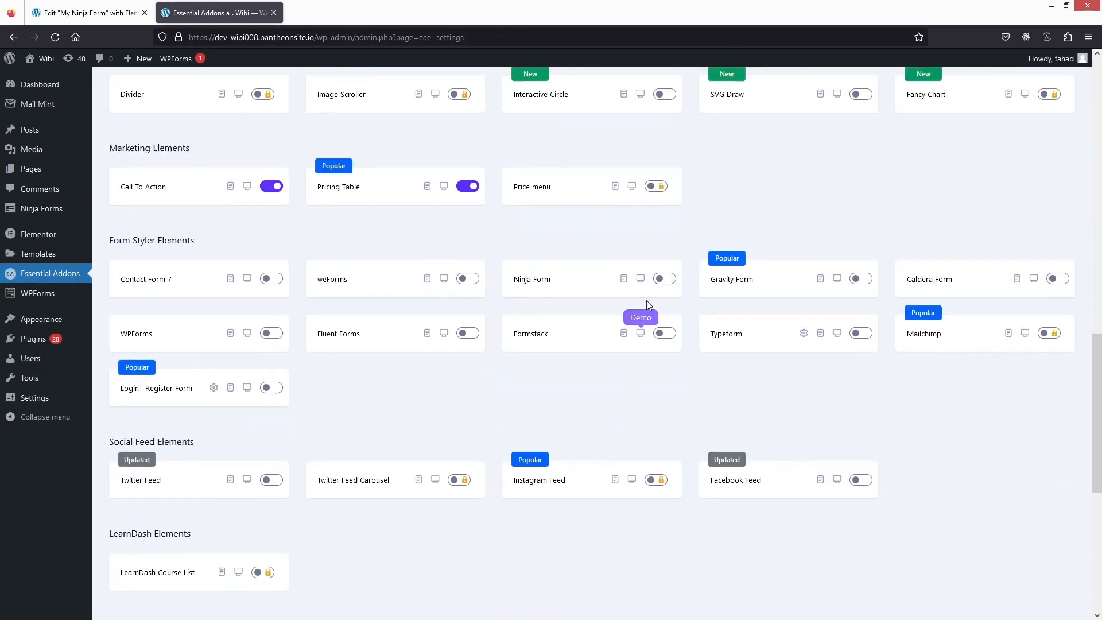
left_click(661, 279)
scroll(706, 278, "down", 7)
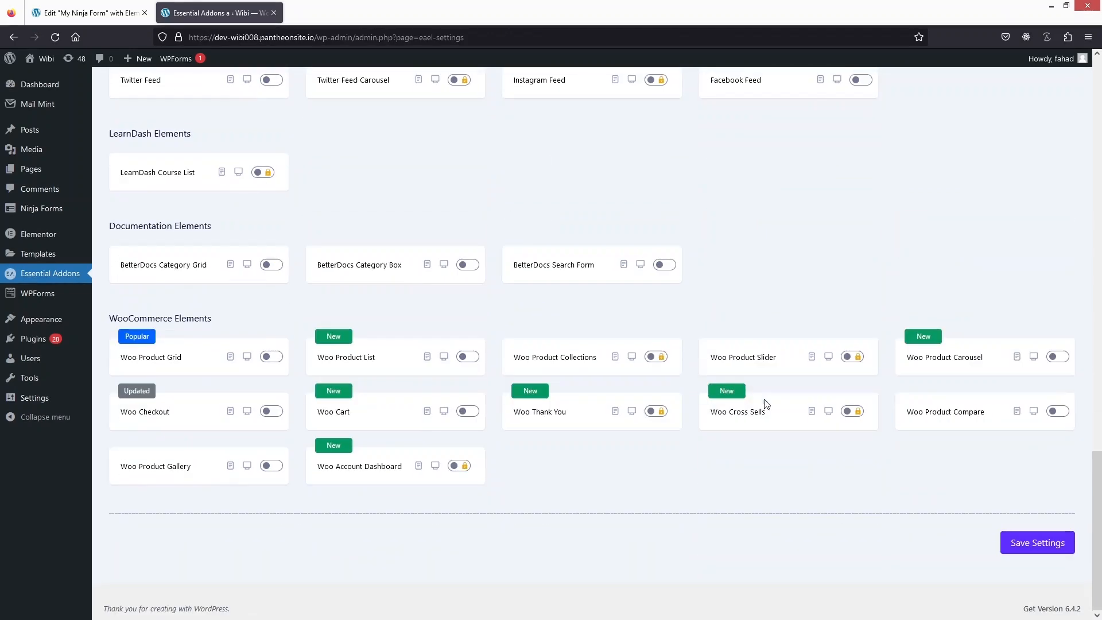
left_click(1029, 553)
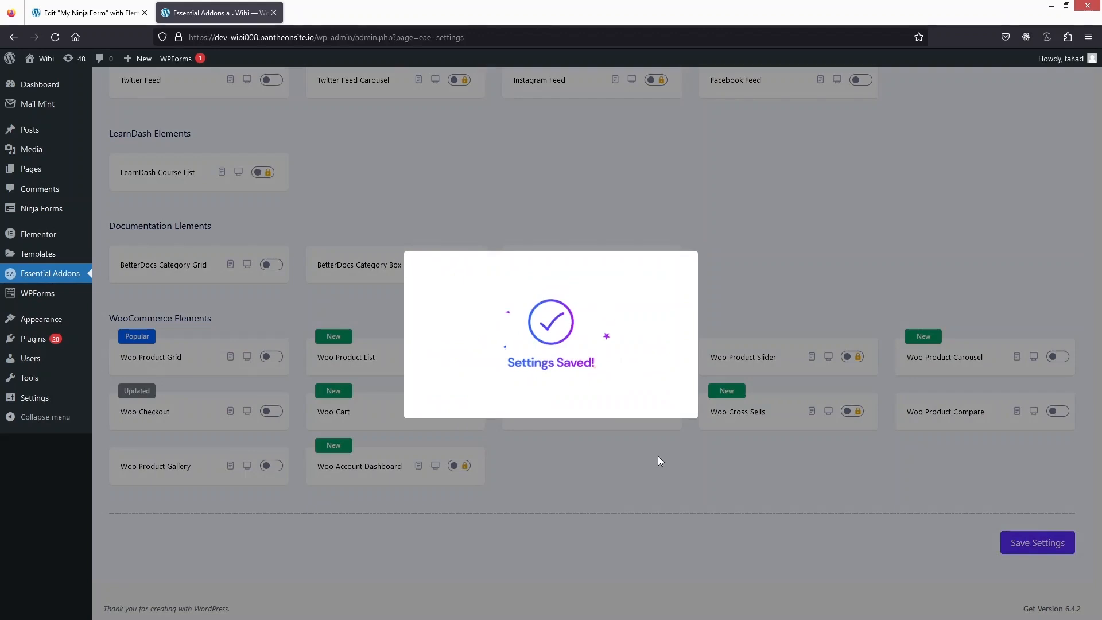
Return to the Elementor editor, reload it, search the widgets for "ninja" and place the Ninja Forms widget on the page.
left_click(101, 14)
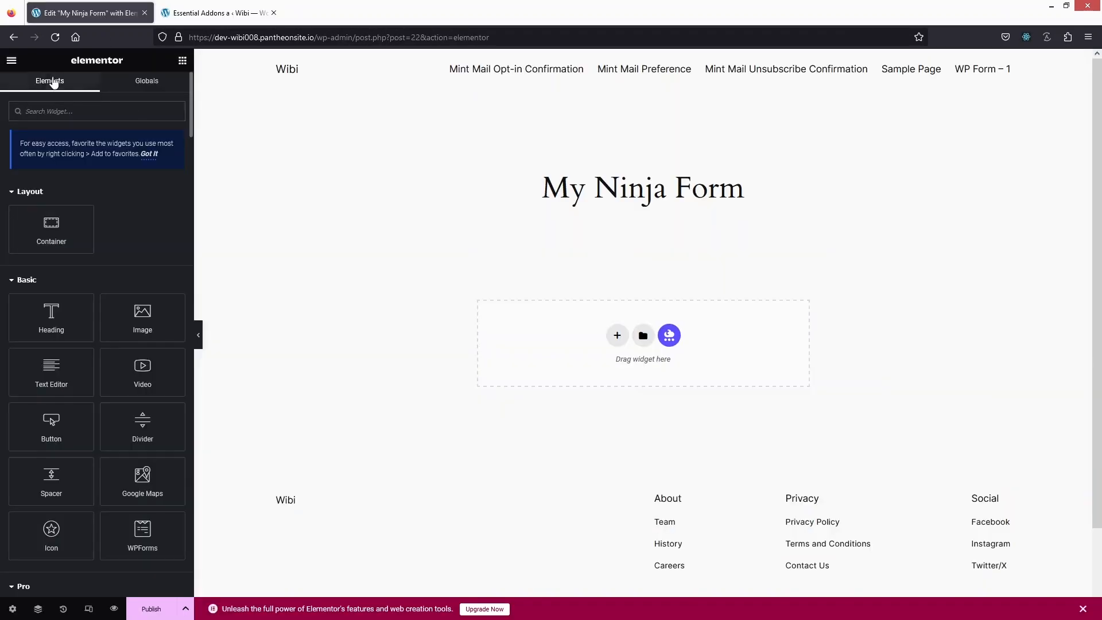
left_click(56, 38)
type("ninja")
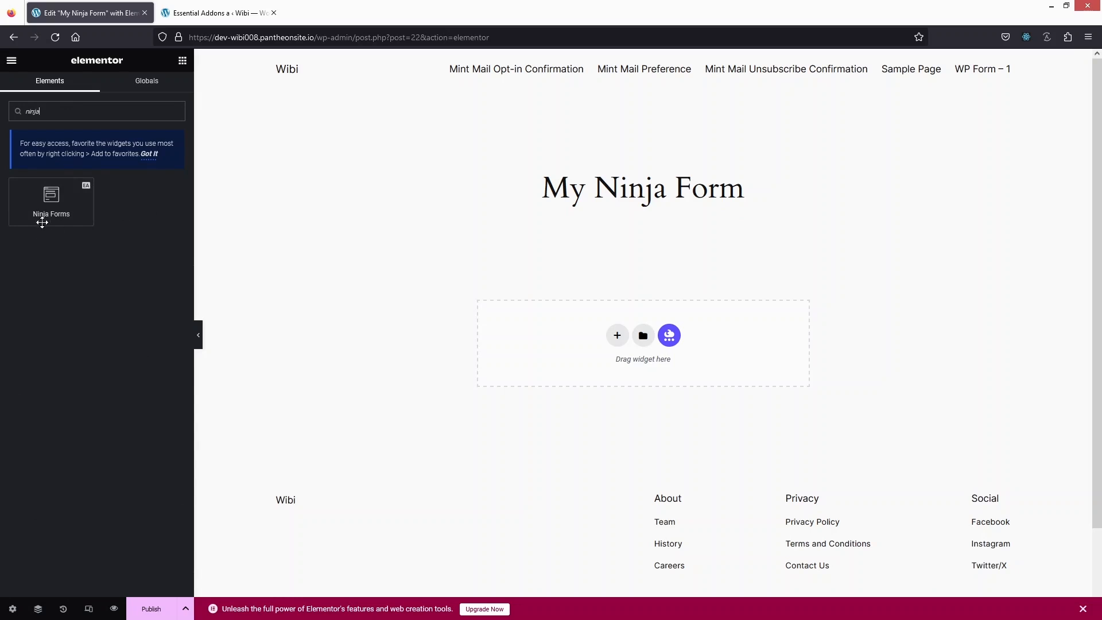
left_click_drag(50, 202, 644, 345)
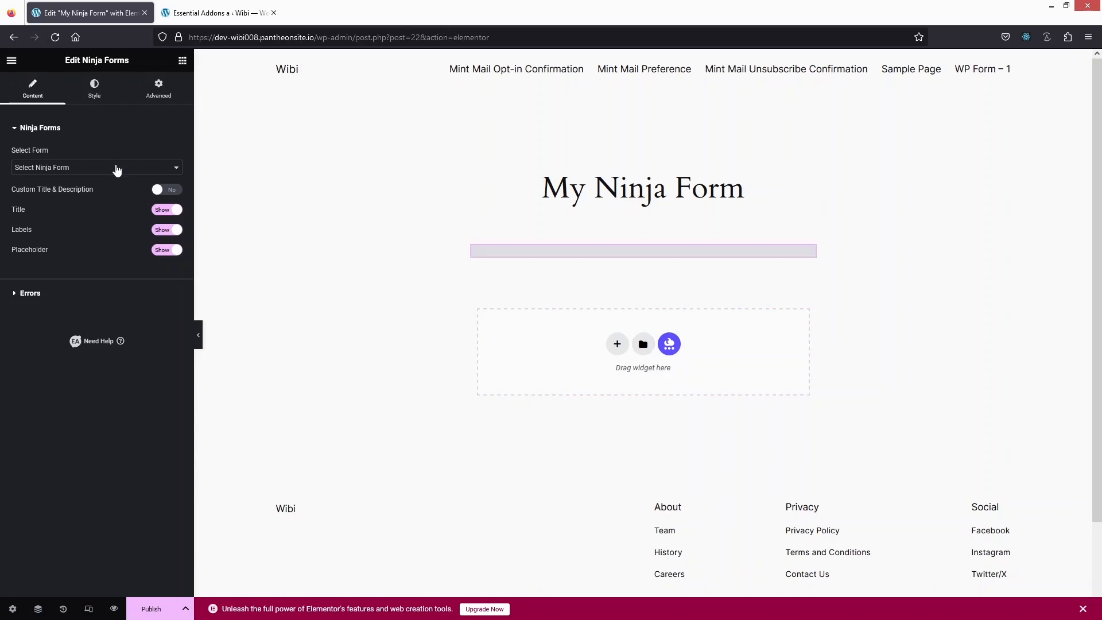
Select My Contact Form in the Ninja Forms widget and hide the form's title and labels.
left_click(117, 168)
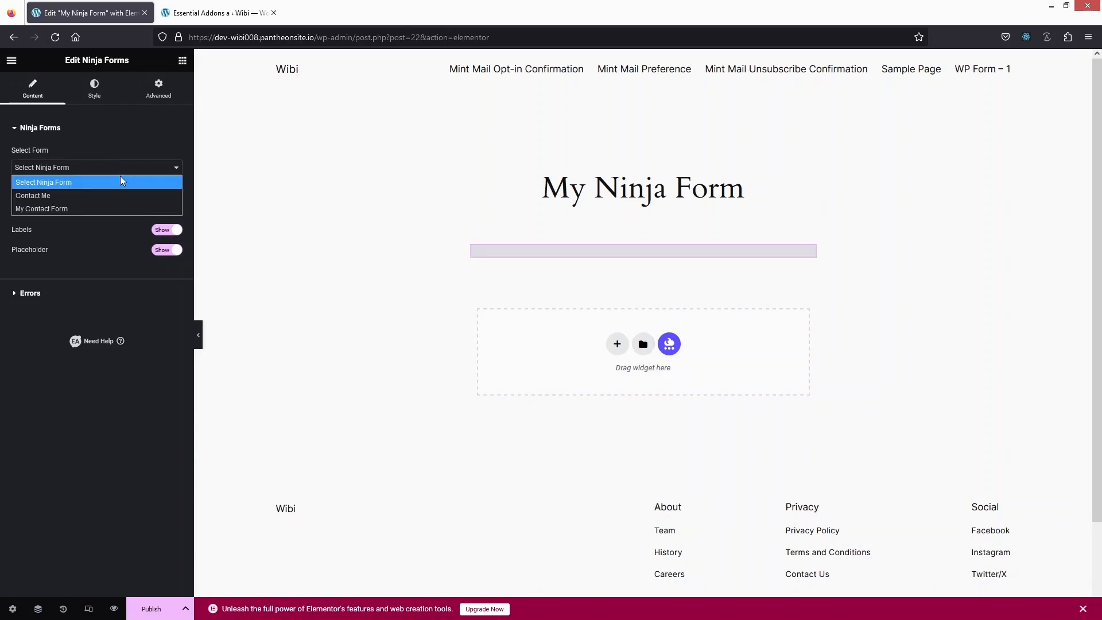
left_click(53, 210)
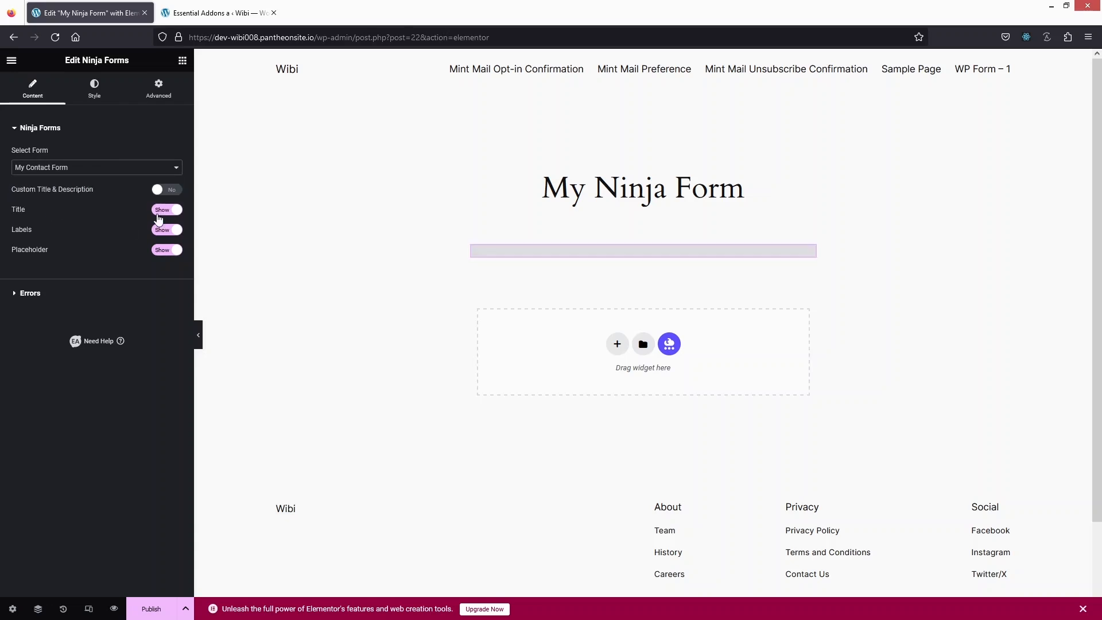
left_click(176, 210)
left_click(173, 232)
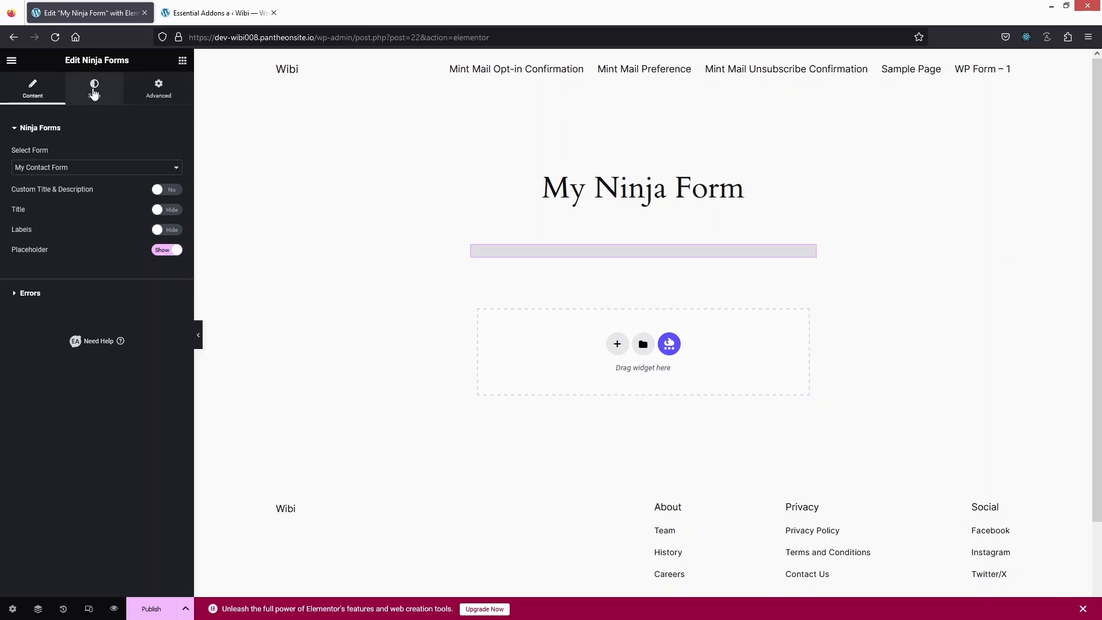
Look over the Ninja Forms widget's style options and publish the page.
left_click(94, 87)
scroll(91, 247, "down", 5)
scroll(98, 251, "up", 5)
left_click(151, 608)
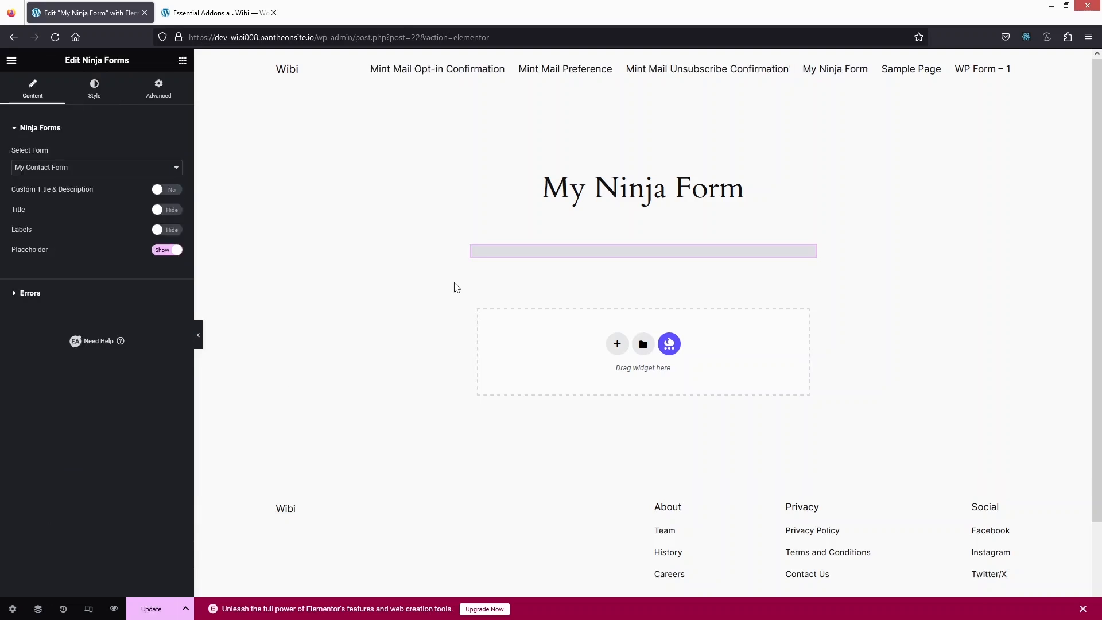
left_click(161, 610)
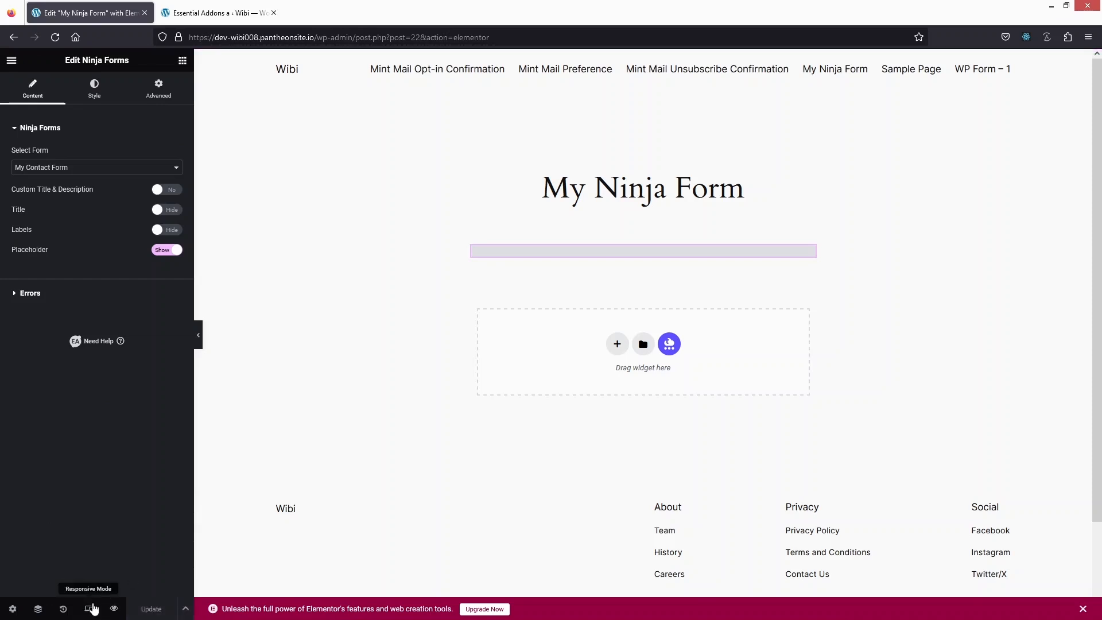
Preview the My Ninja Form page and look through the form's fields down to the submit button.
left_click(114, 610)
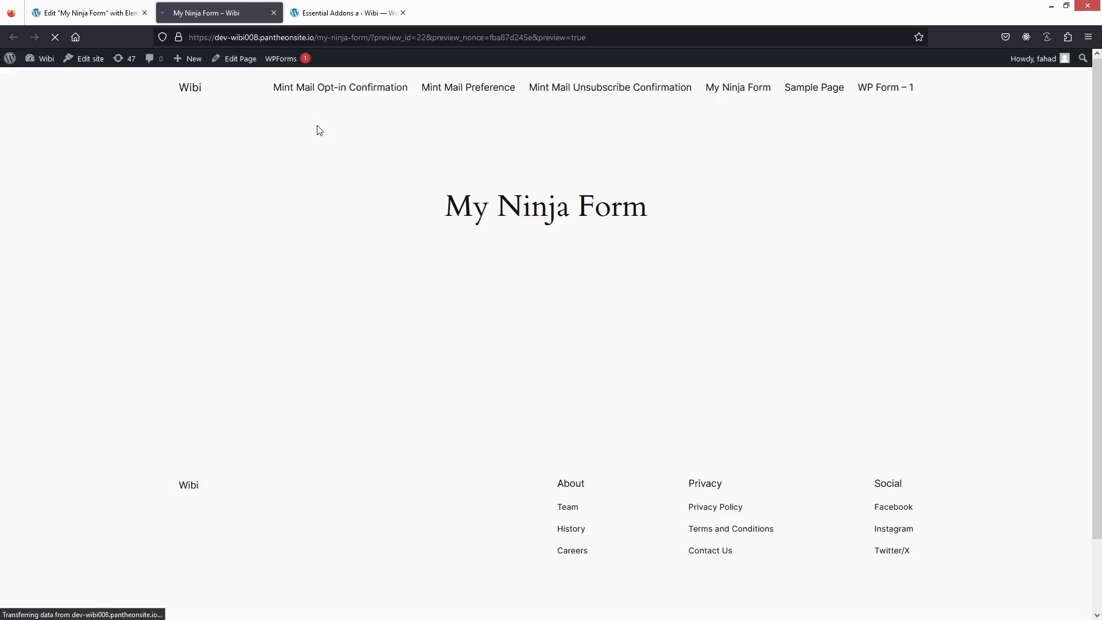
scroll(425, 247, "down", 2)
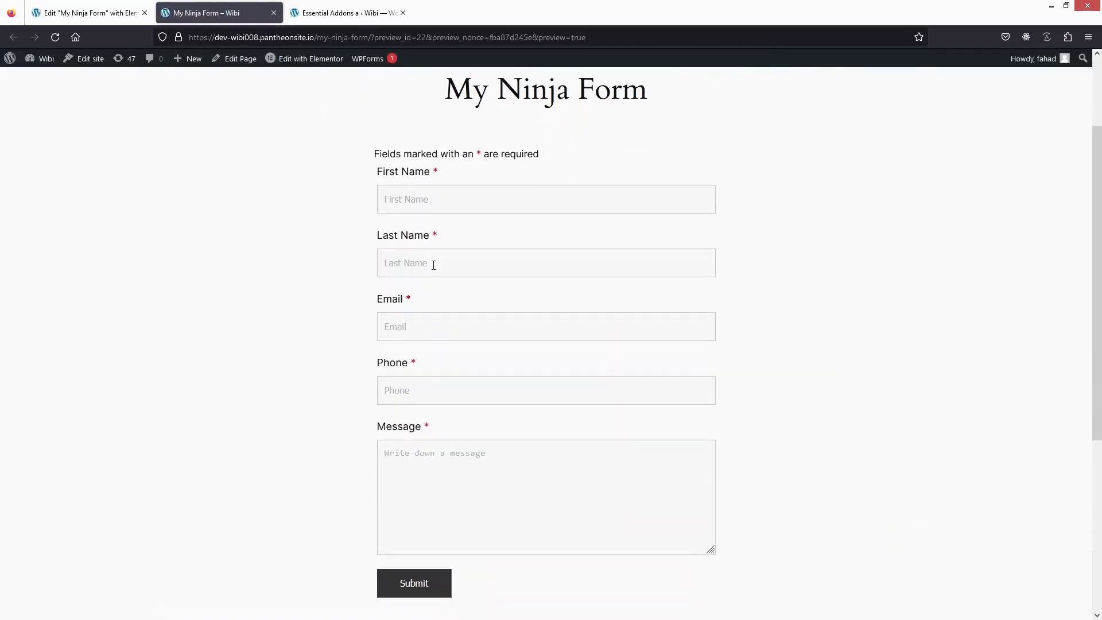
scroll(441, 221, "down", 1)
scroll(441, 221, "up", 1)
Examine the Ninja Forms widget's style sections in the Elementor editor, and return to the page preview.
left_click(84, 14)
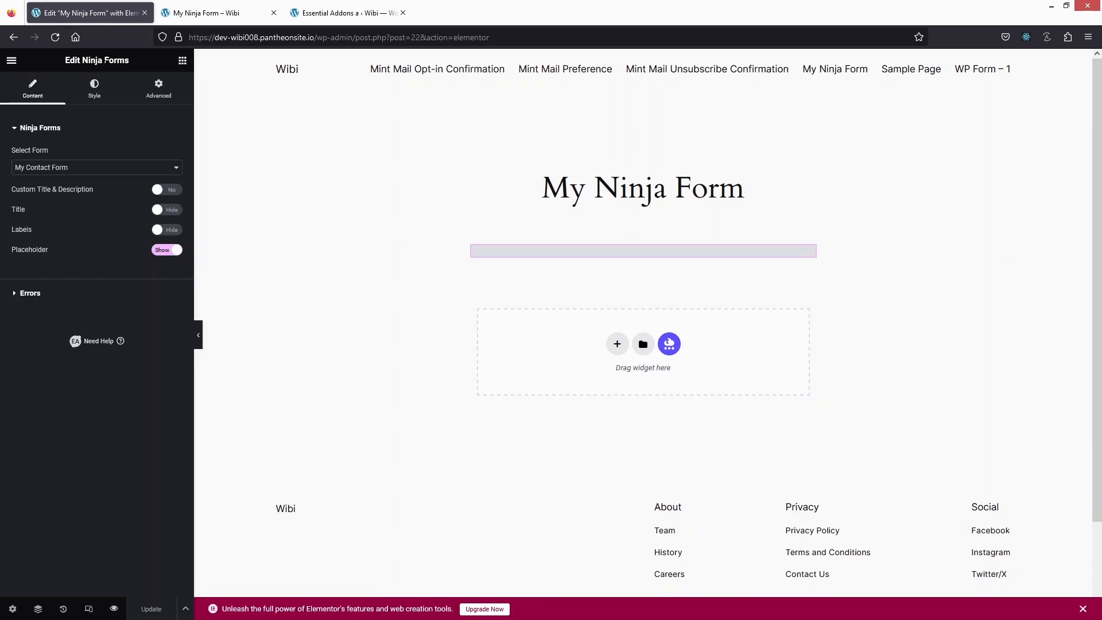
left_click(91, 89)
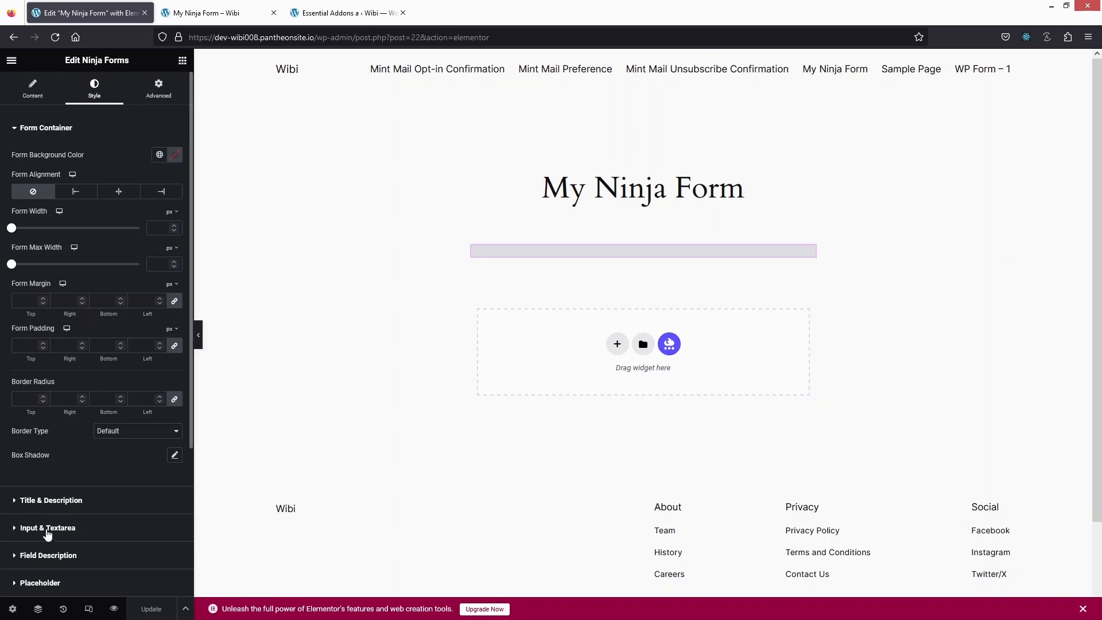
scroll(70, 548, "down", 3)
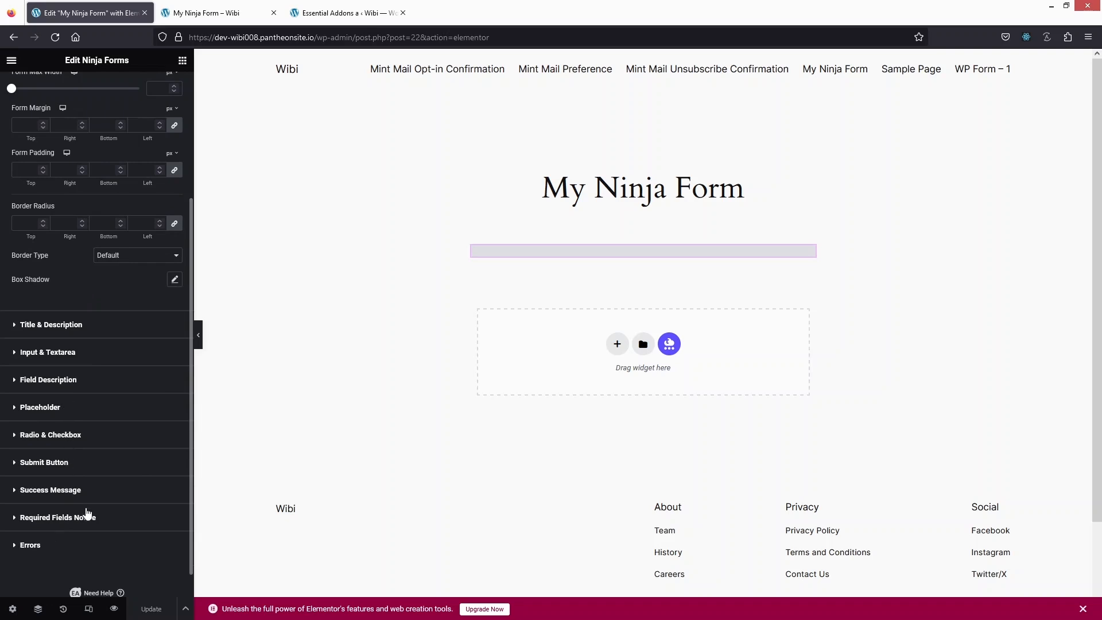
left_click(217, 13)
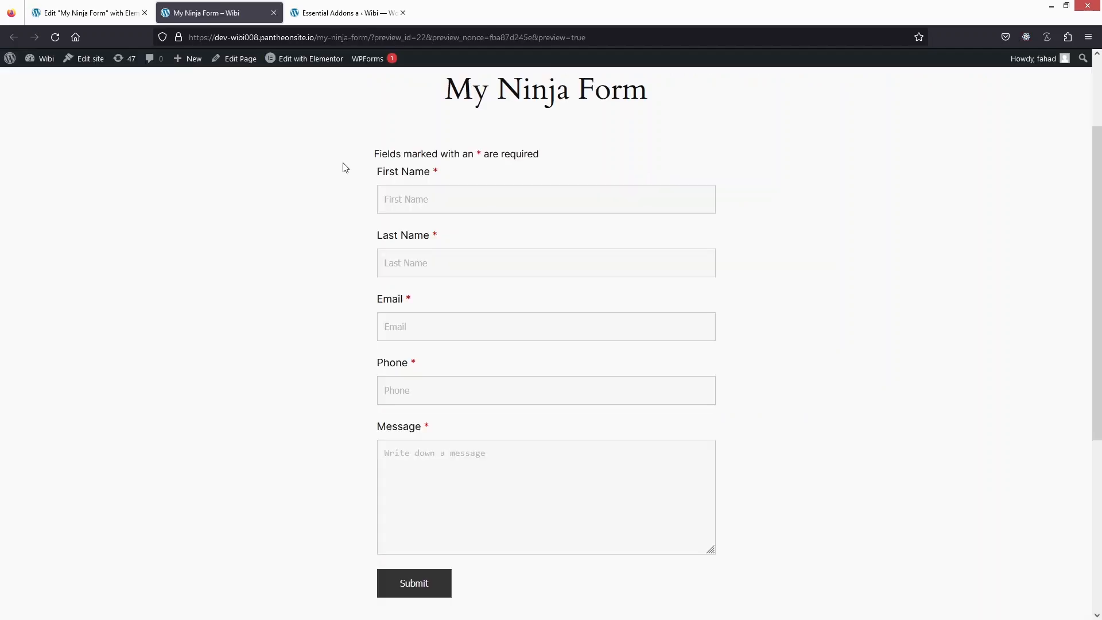